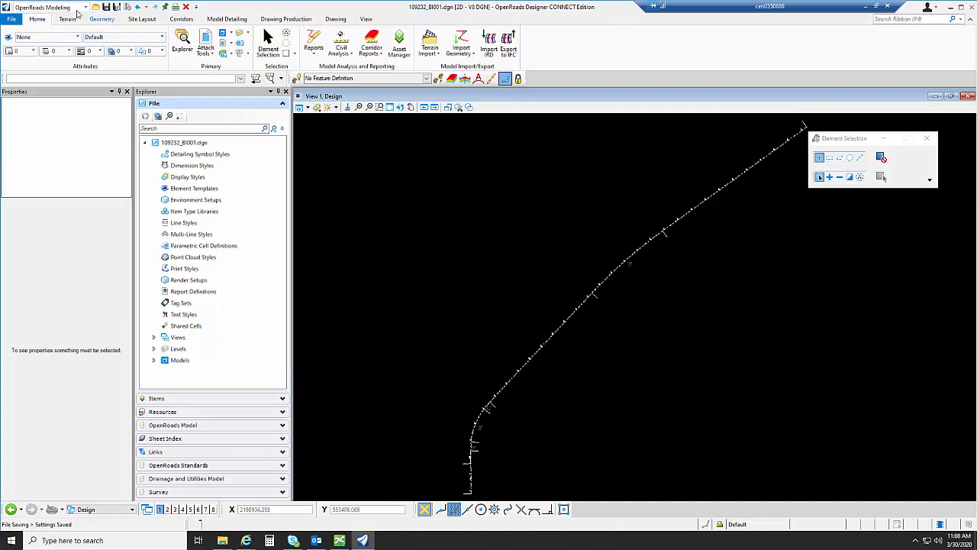
Step: Start the import of horizontal points from an ASCII file, skipping the reference element for the station offset method
{"action": "left_click", "coordinate": [77, 8]}
{"action": "left_click", "coordinate": [77, 11]}
{"action": "left_click", "coordinate": [103, 20]}
{"action": "left_click", "coordinate": [128, 33]}
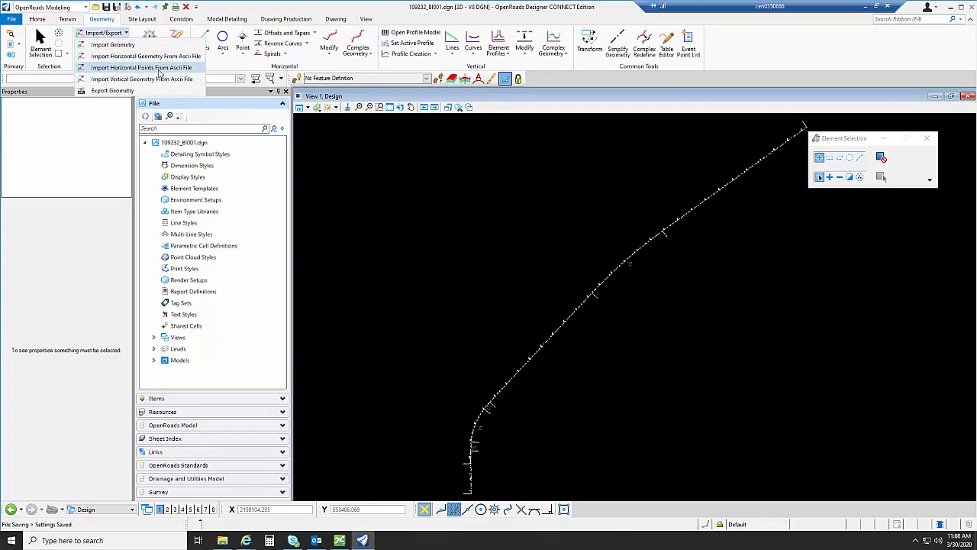
{"action": "left_click", "coordinate": [159, 69]}
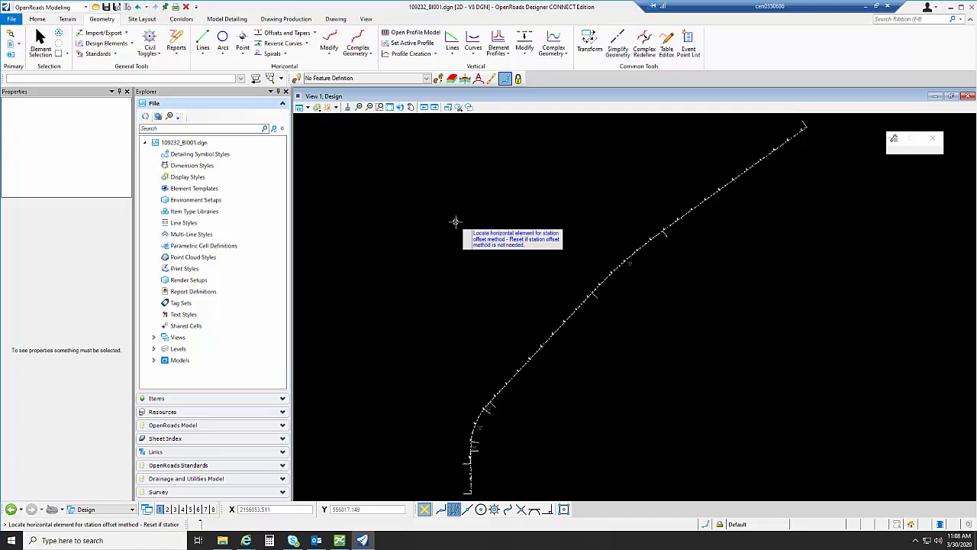
{"action": "right_click", "coordinate": [457, 219]}
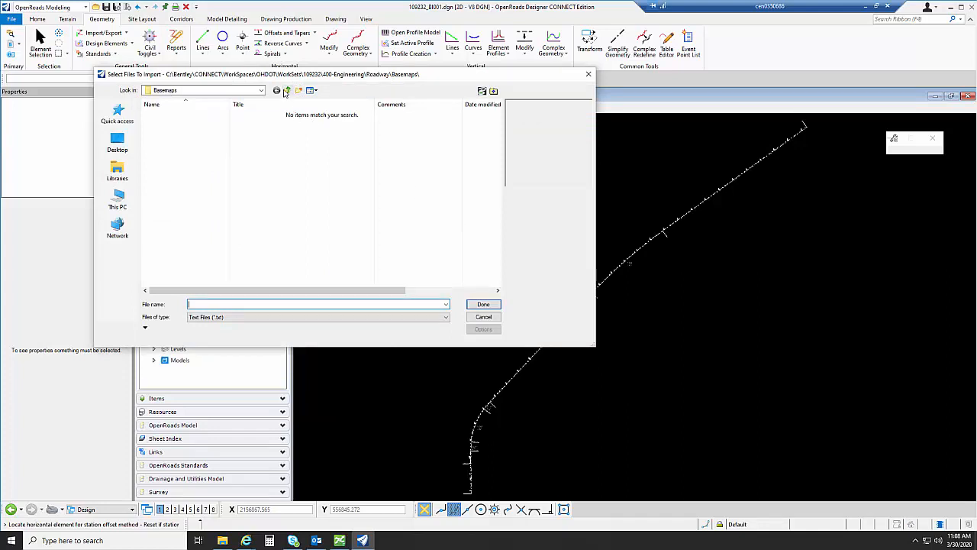
Step: Choose 109232_boring_locations_2.csv from the 400-Engineering Geotechnical EngData folder as the file to import, showing all file types
{"action": "left_click", "coordinate": [285, 91]}
{"action": "left_click", "coordinate": [286, 91]}
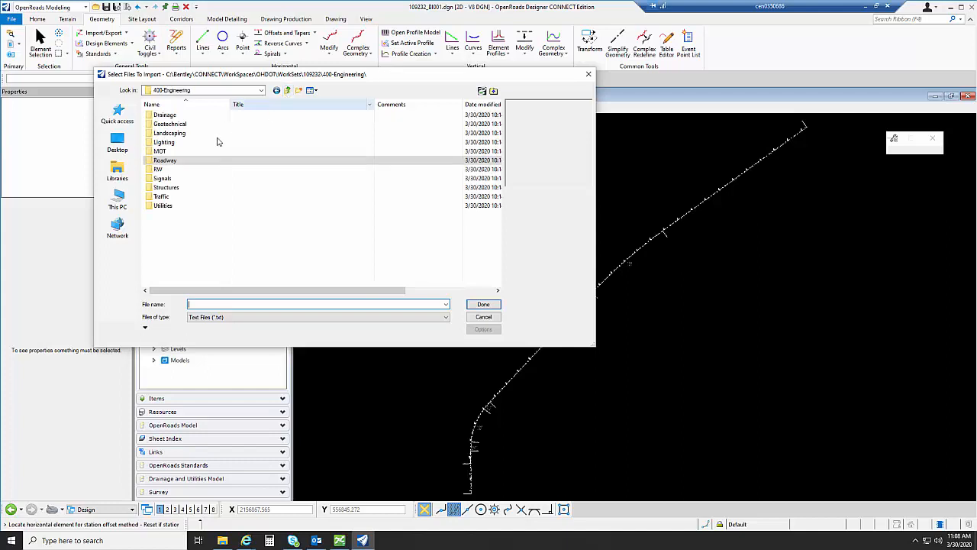
{"action": "double_click", "coordinate": [182, 125]}
{"action": "double_click", "coordinate": [180, 127]}
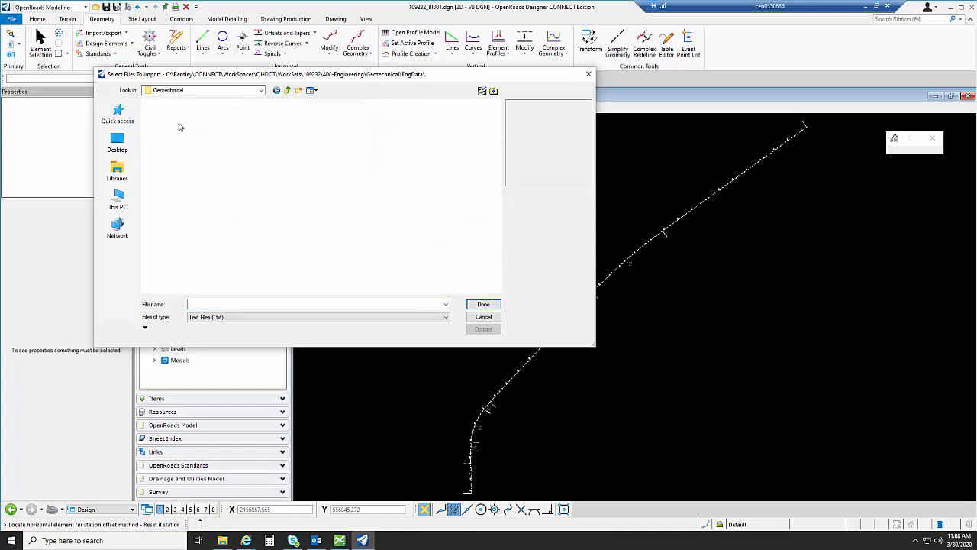
{"action": "left_click", "coordinate": [243, 317]}
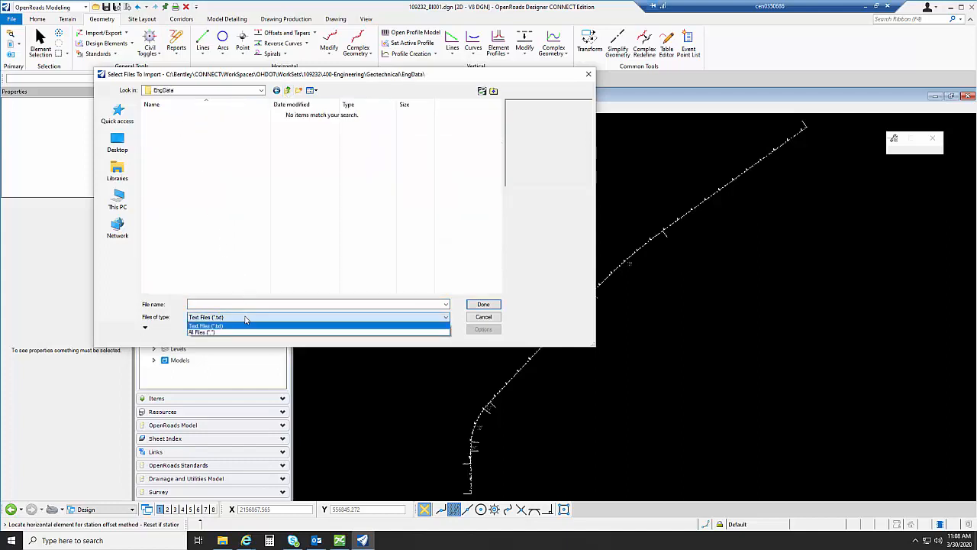
{"action": "left_click", "coordinate": [231, 332]}
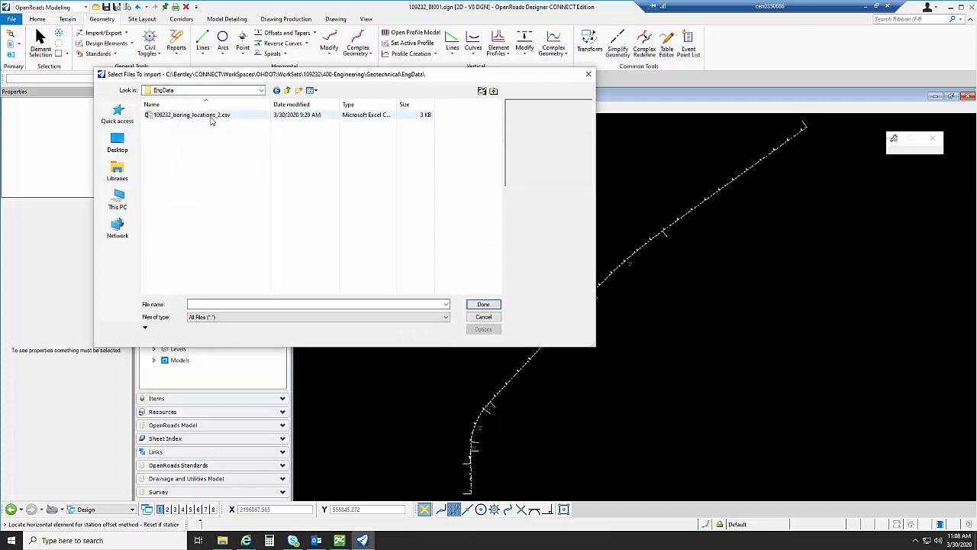
{"action": "left_click", "coordinate": [212, 116]}
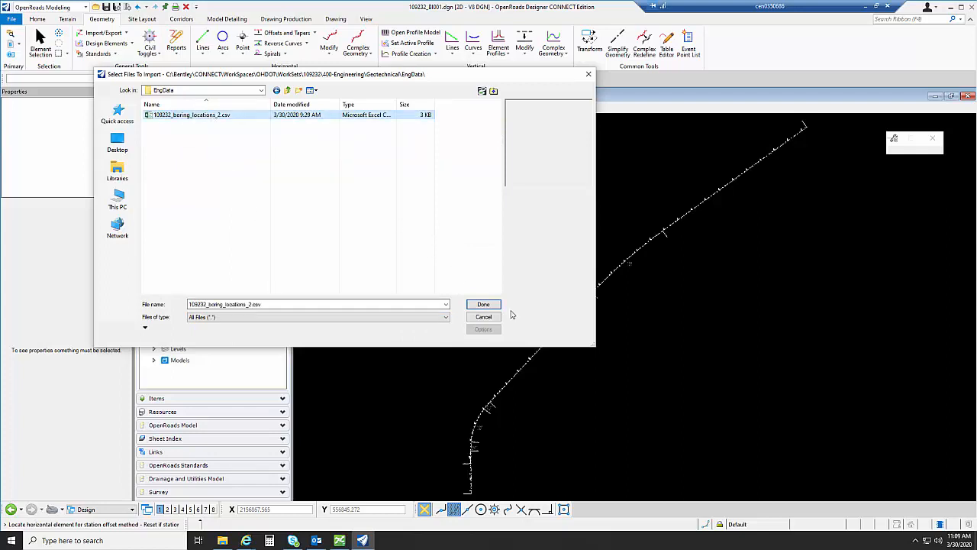
{"action": "left_click", "coordinate": [491, 304]}
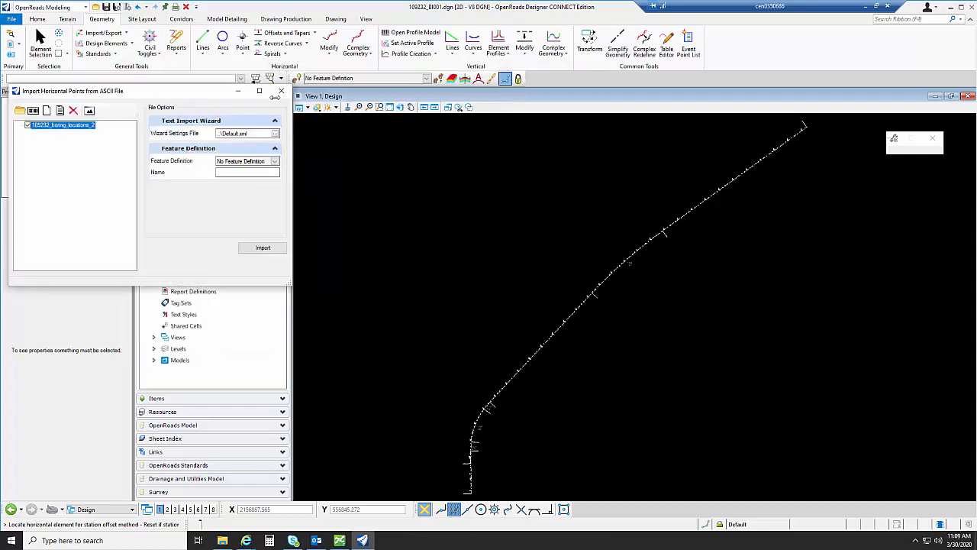
Step: Assign the geotechnical point feature definition GT_P_Soil Boring Project to the boring locations file
{"action": "left_click_drag", "start_coordinate": [224, 89], "coordinate": [355, 98]}
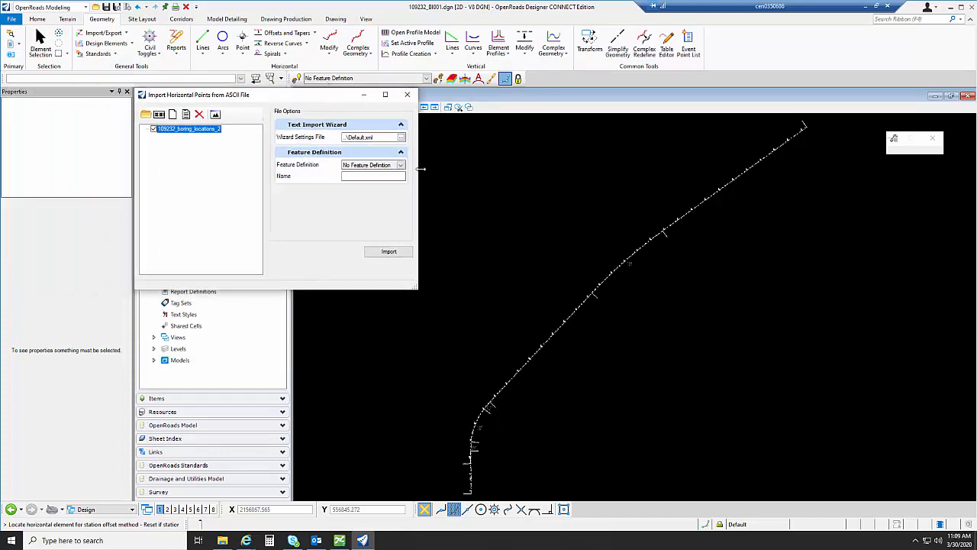
{"action": "left_click_drag", "start_coordinate": [459, 176], "coordinate": [479, 176]}
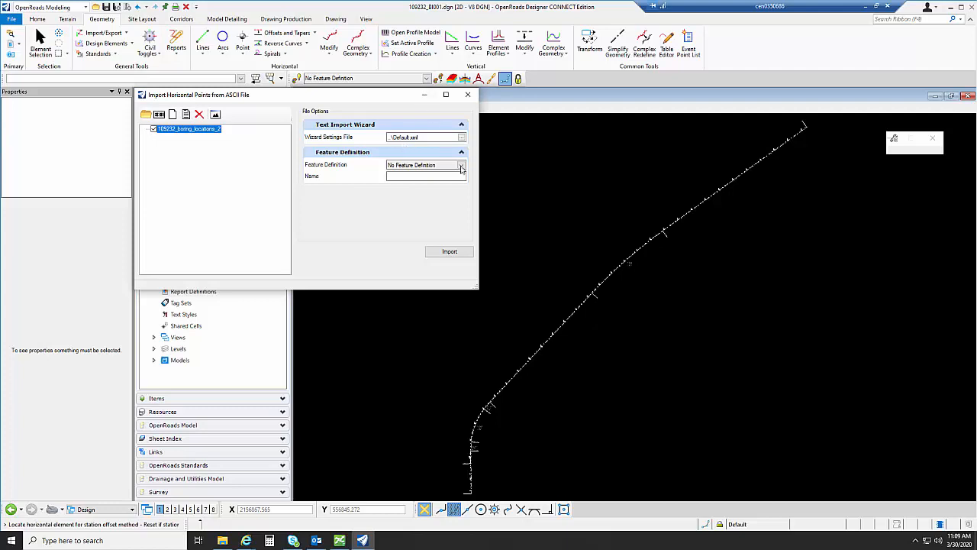
{"action": "left_click", "coordinate": [461, 167]}
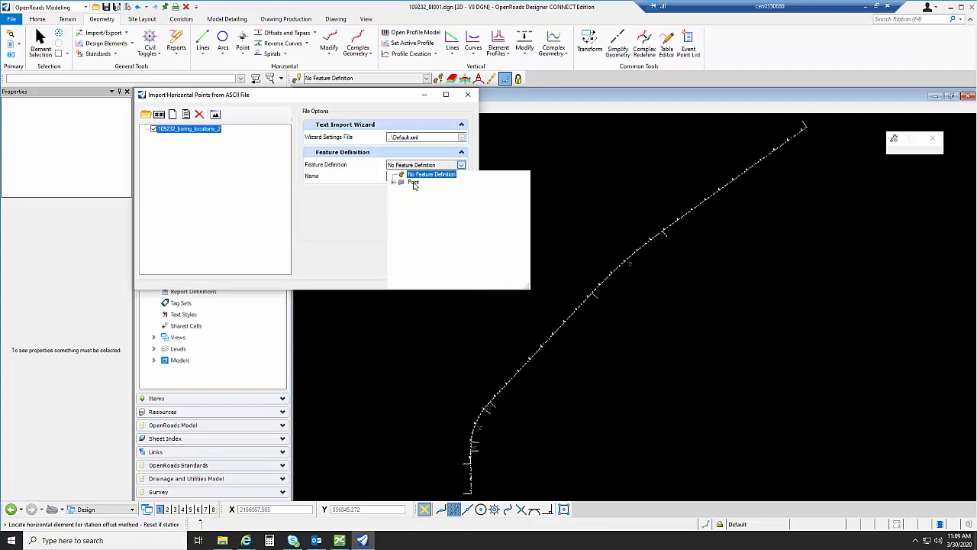
{"action": "left_click", "coordinate": [396, 184]}
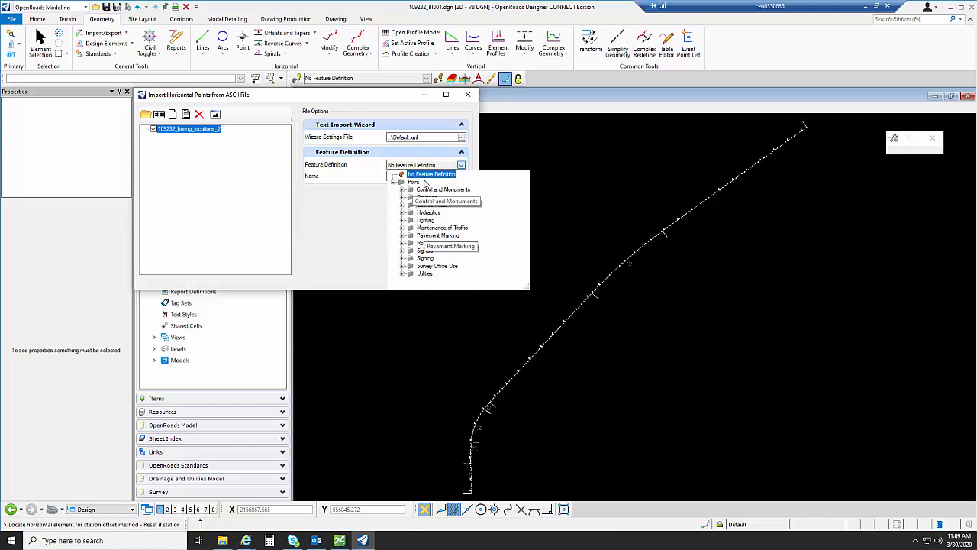
{"action": "left_click", "coordinate": [402, 204]}
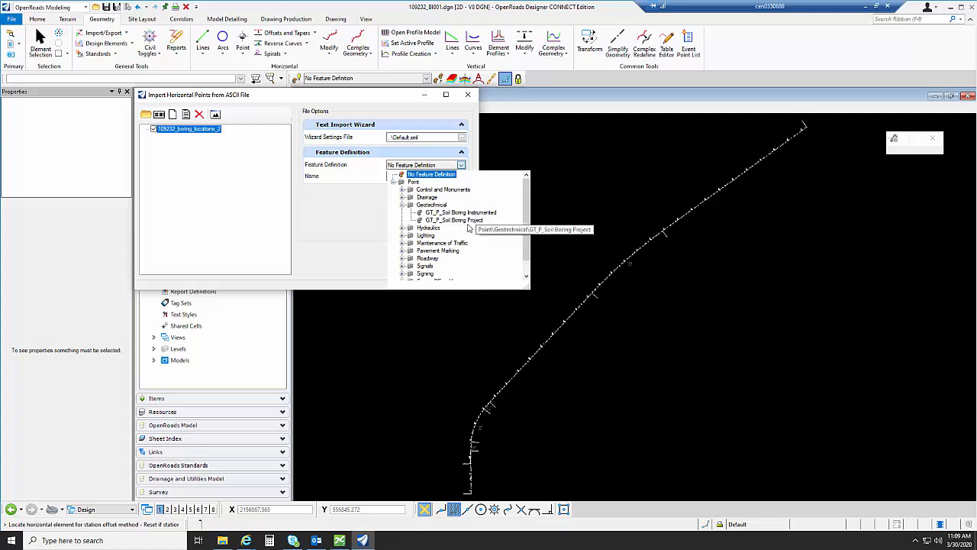
{"action": "left_click", "coordinate": [470, 221]}
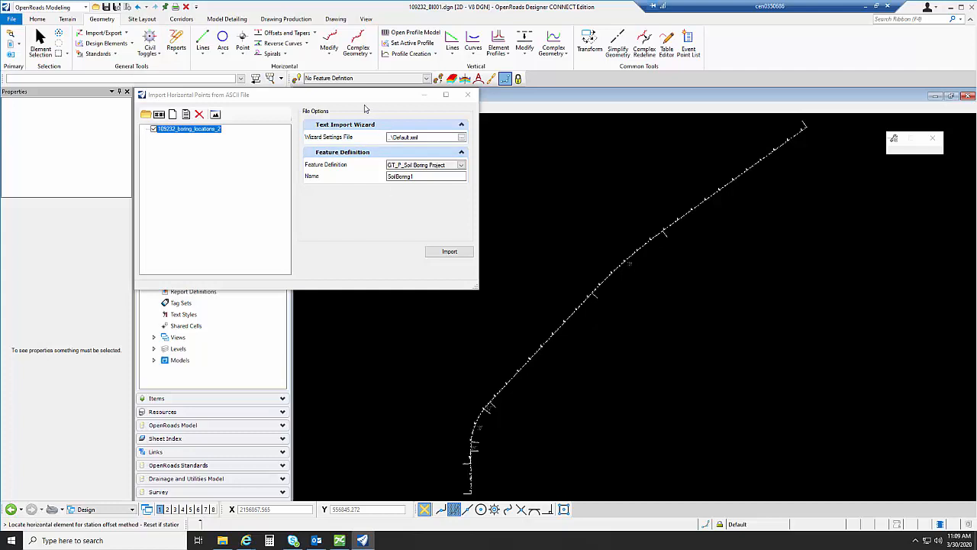
{"action": "left_click", "coordinate": [367, 98]}
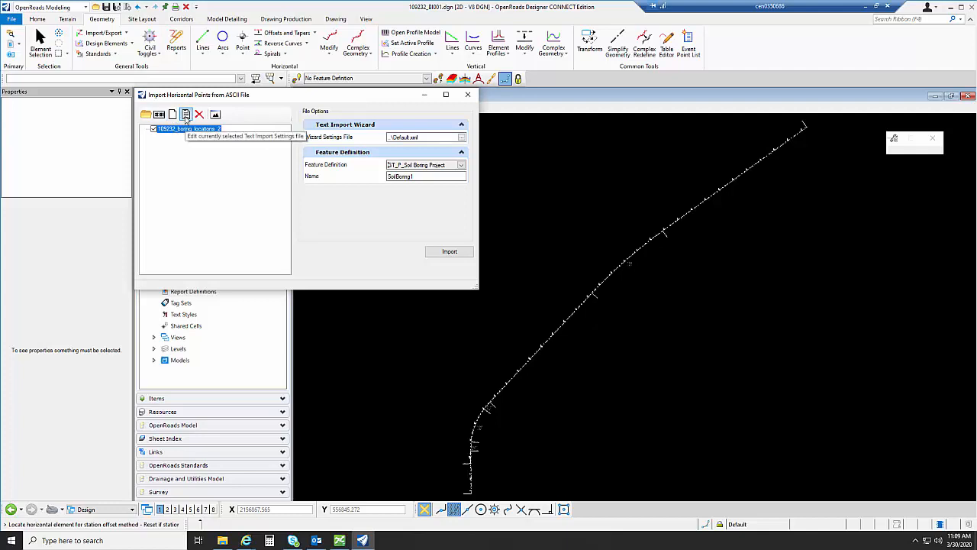
Step: Edit the text import settings to start reading at line 2 and add comma as a column delimiter
{"action": "left_click", "coordinate": [186, 114]}
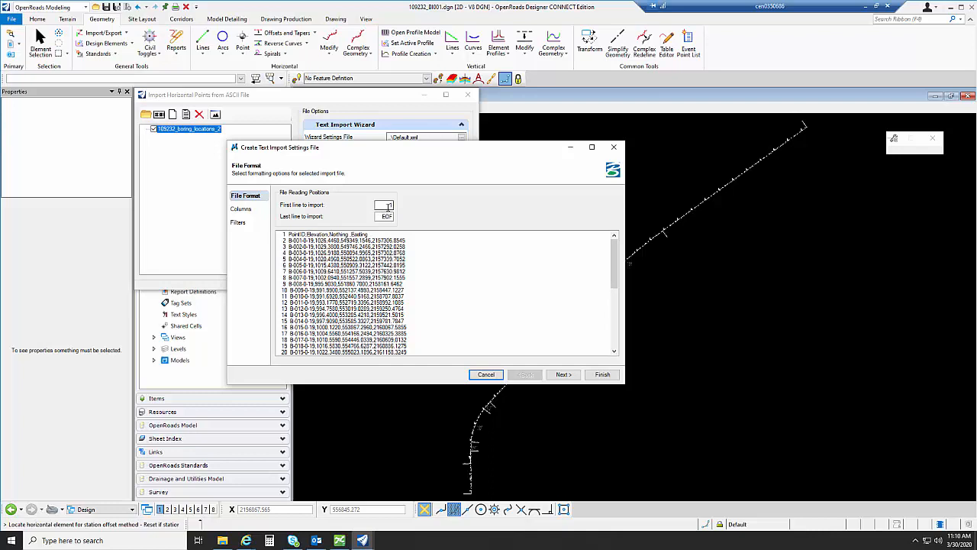
{"action": "double_click", "coordinate": [386, 205]}
{"action": "type", "text": "2"}
{"action": "key", "text": "Tab"}
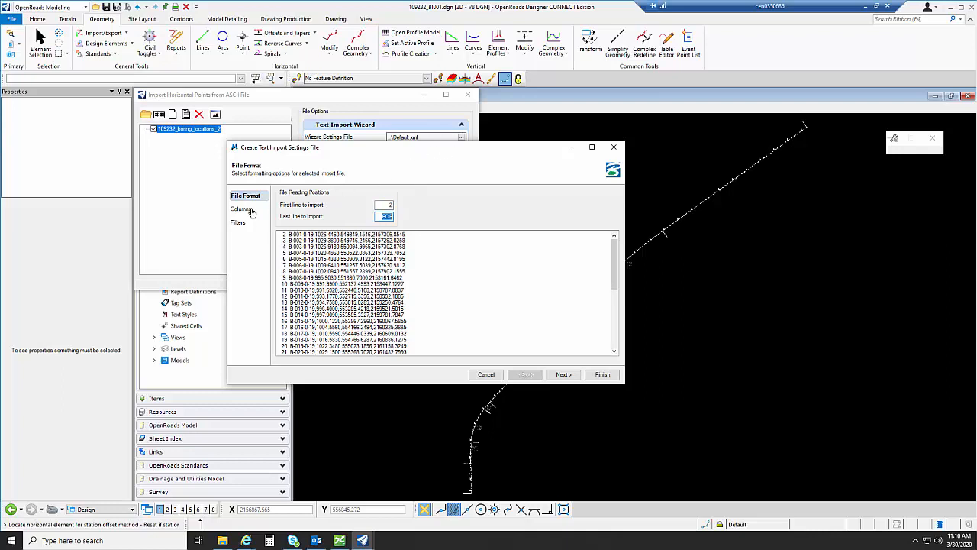
{"action": "left_click", "coordinate": [249, 210]}
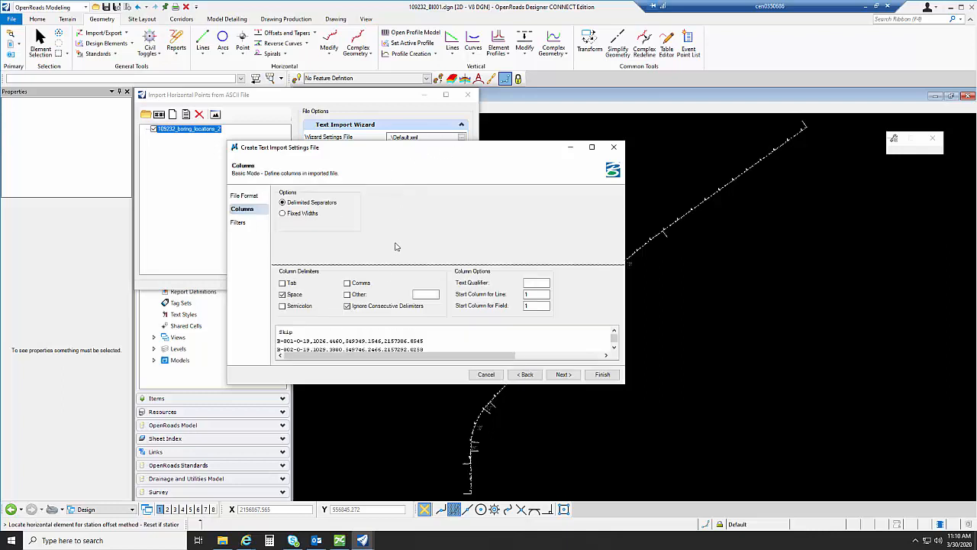
{"action": "left_click", "coordinate": [348, 284]}
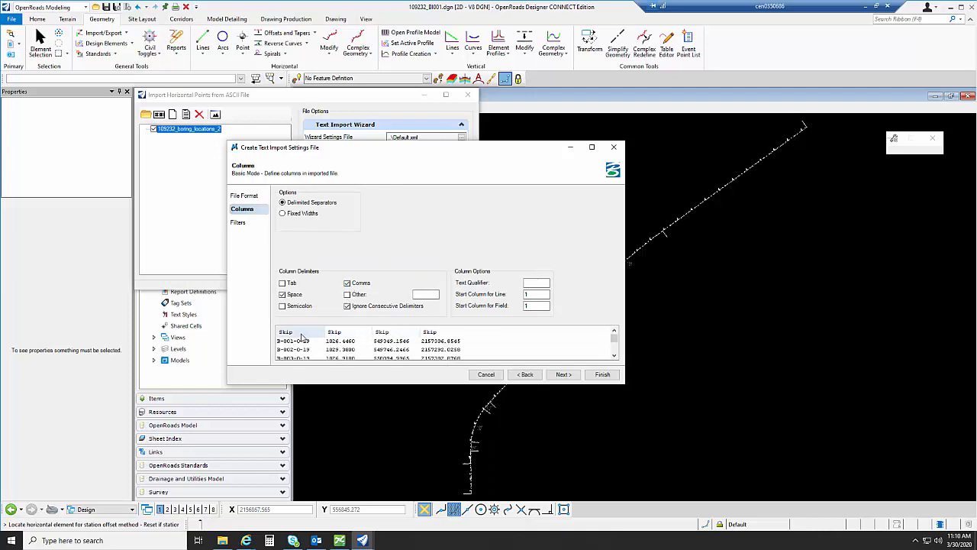
Step: Define the four data columns, in order, as Name, Elevation, Northing and Easting
{"action": "left_click", "coordinate": [298, 330]}
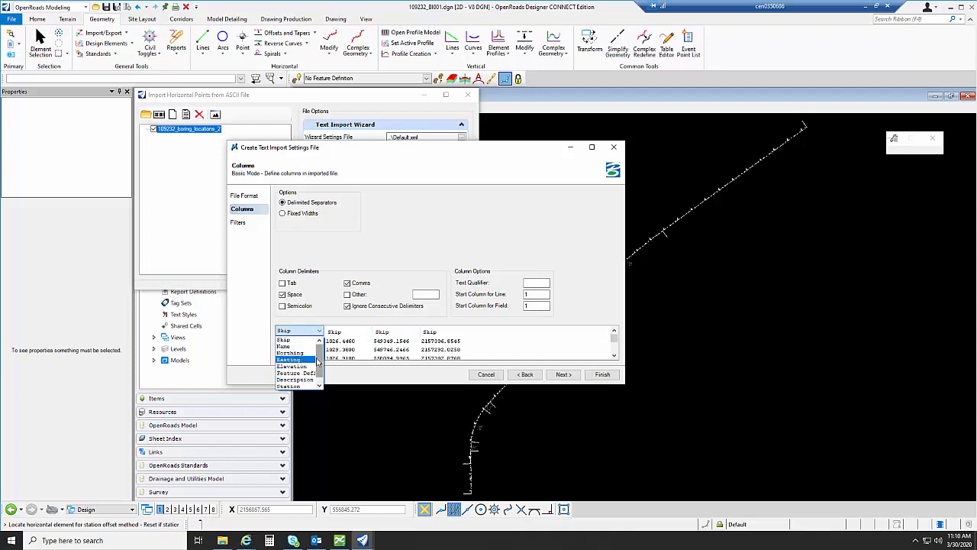
{"action": "left_click_drag", "start_coordinate": [319, 368], "coordinate": [321, 355]}
{"action": "left_click", "coordinate": [301, 347]}
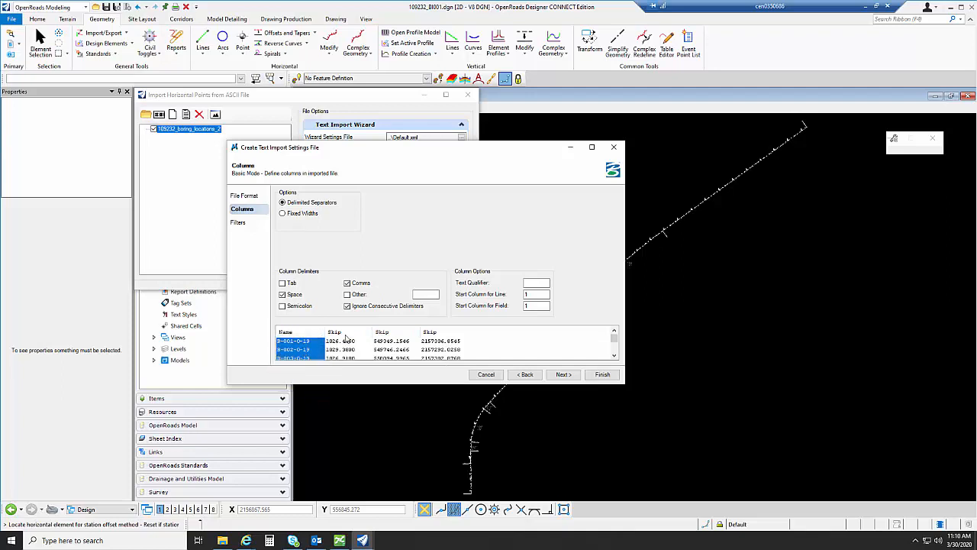
{"action": "left_click", "coordinate": [340, 331]}
{"action": "left_click", "coordinate": [347, 331]}
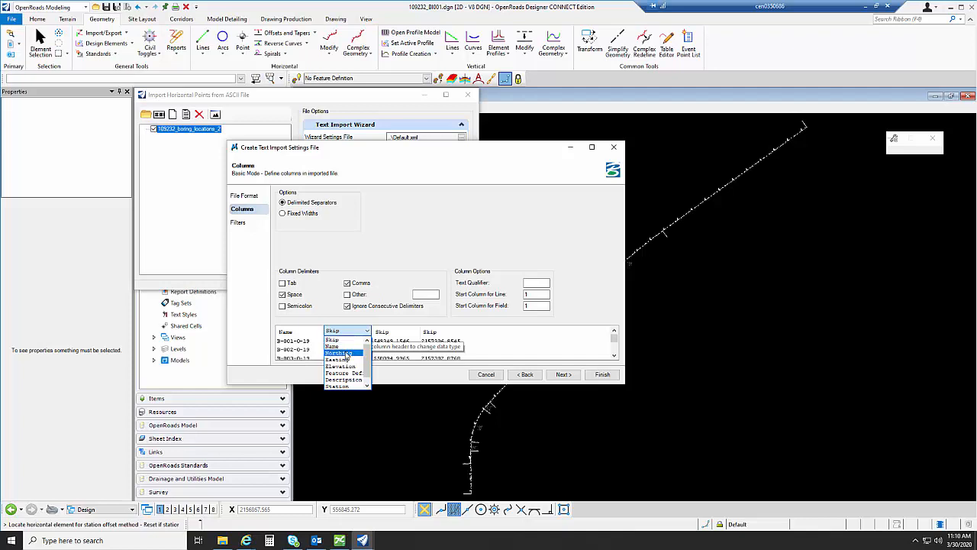
{"action": "left_click", "coordinate": [340, 366]}
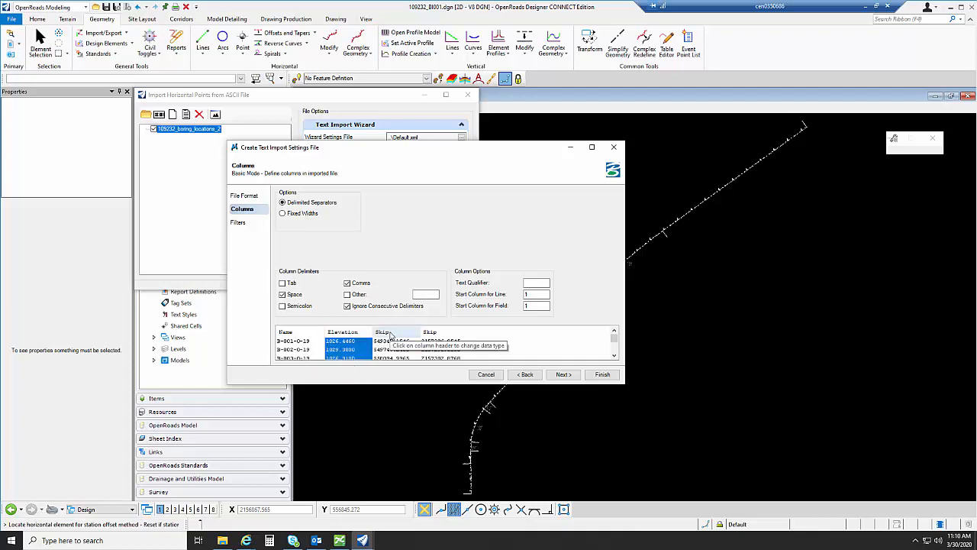
{"action": "left_click", "coordinate": [391, 334]}
{"action": "left_click", "coordinate": [395, 355]}
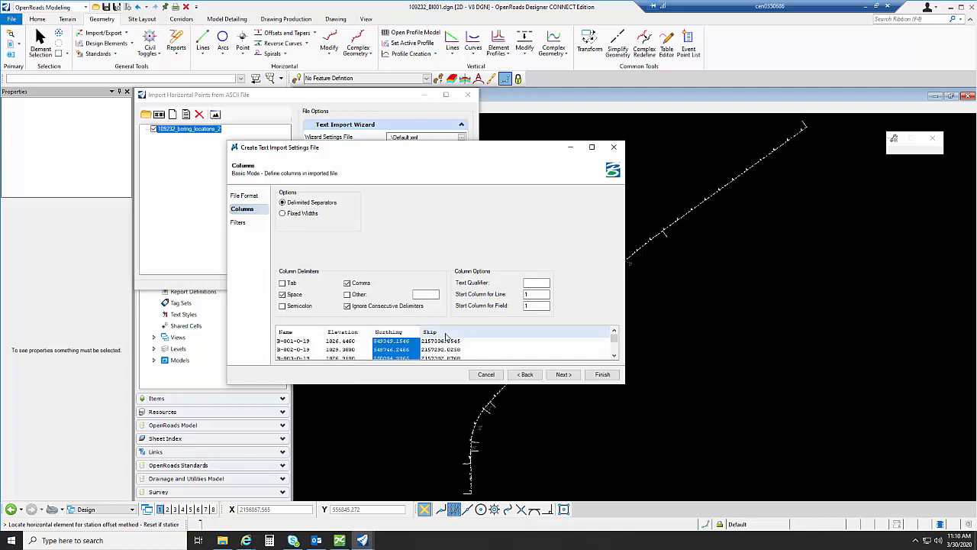
{"action": "left_click", "coordinate": [446, 333]}
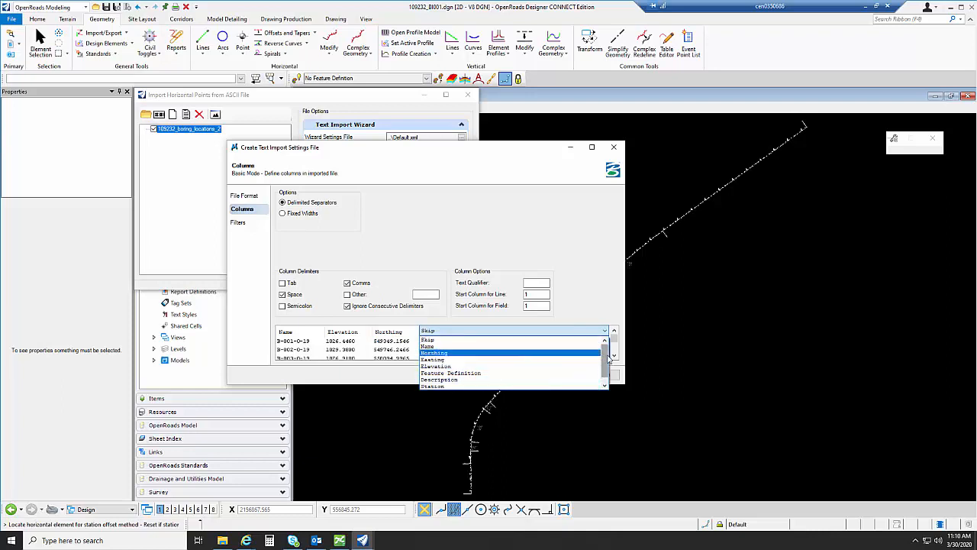
{"action": "mouse_move", "coordinate": [609, 358]}
{"action": "left_mouse_down"}
{"action": "mouse_move", "coordinate": [608, 368]}
{"action": "mouse_move", "coordinate": [612, 353]}
{"action": "left_mouse_up"}
{"action": "left_click", "coordinate": [430, 361]}
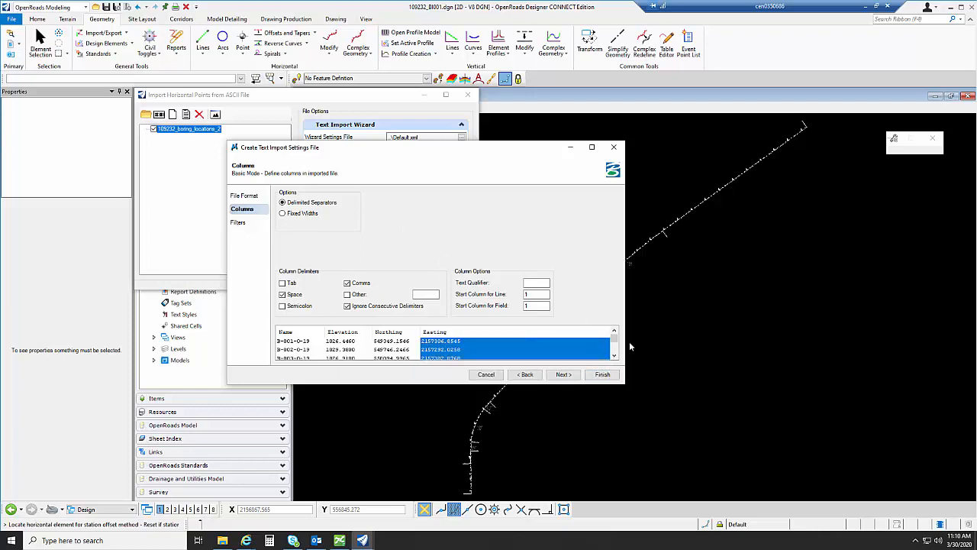
Step: Finish the import settings and save them as 109232_boring_locations_2.xml in the Geotechnical EngData folder
{"action": "left_click", "coordinate": [603, 375]}
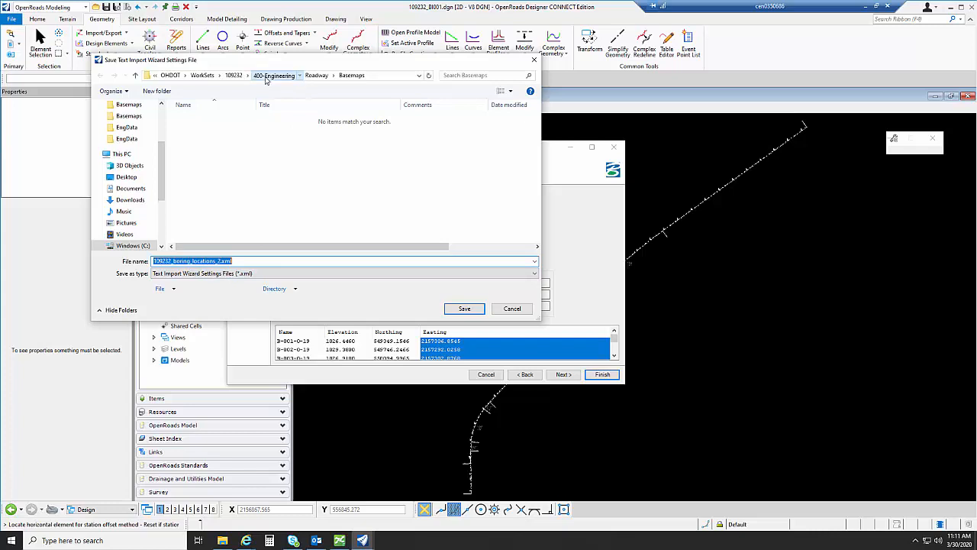
{"action": "left_click", "coordinate": [269, 76]}
{"action": "double_click", "coordinate": [209, 129]}
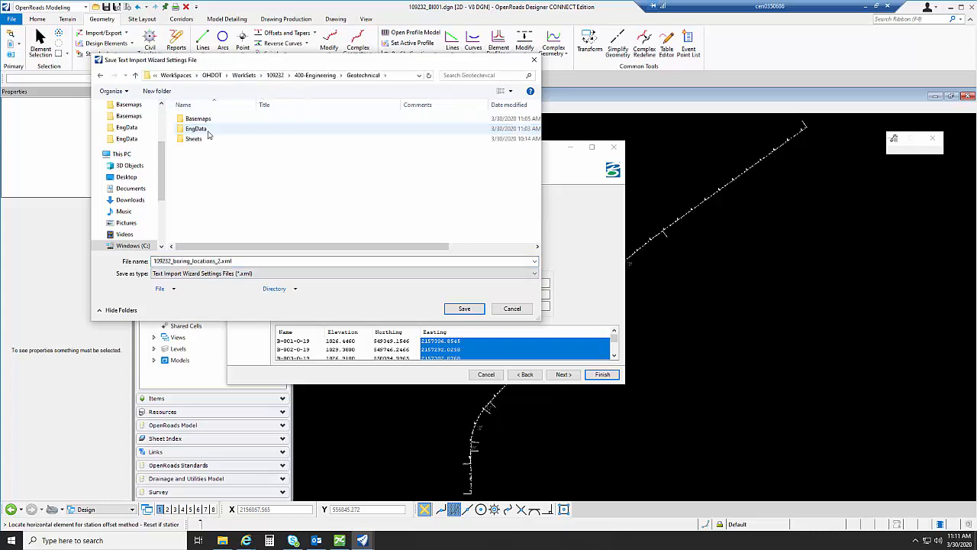
{"action": "double_click", "coordinate": [196, 129]}
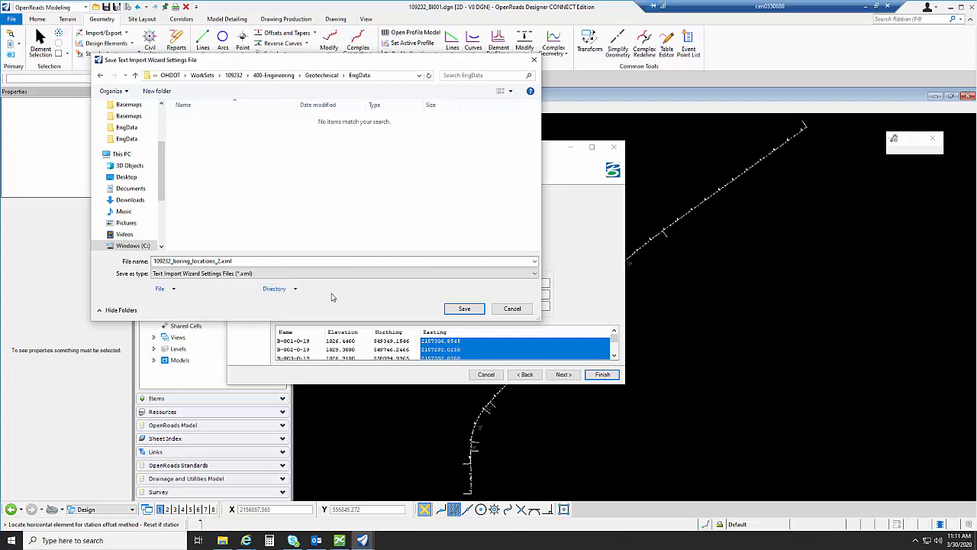
{"action": "left_click", "coordinate": [468, 308]}
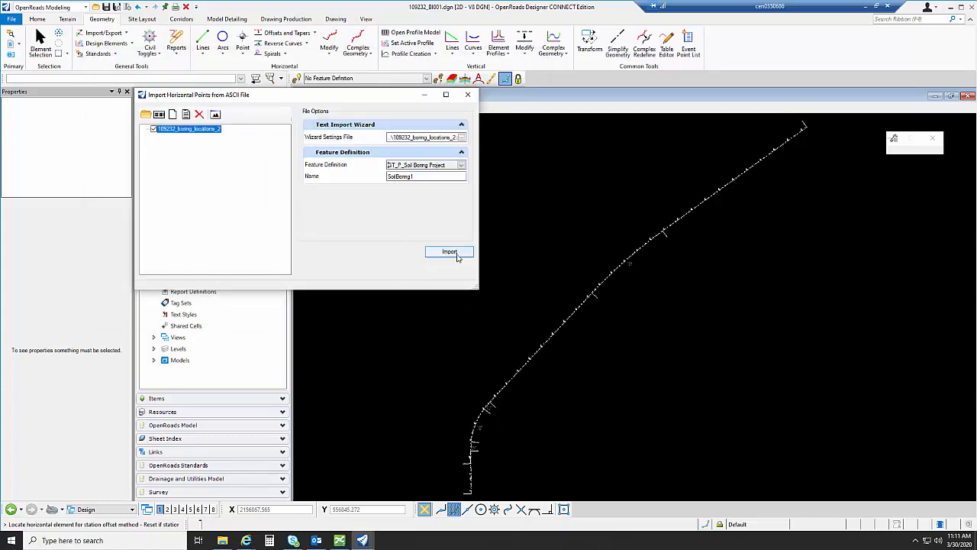
Step: Import the soil boring points, close the import dialog, and select a boring southeast of the alignment near station 205 to inspect its properties
{"action": "left_click", "coordinate": [457, 258]}
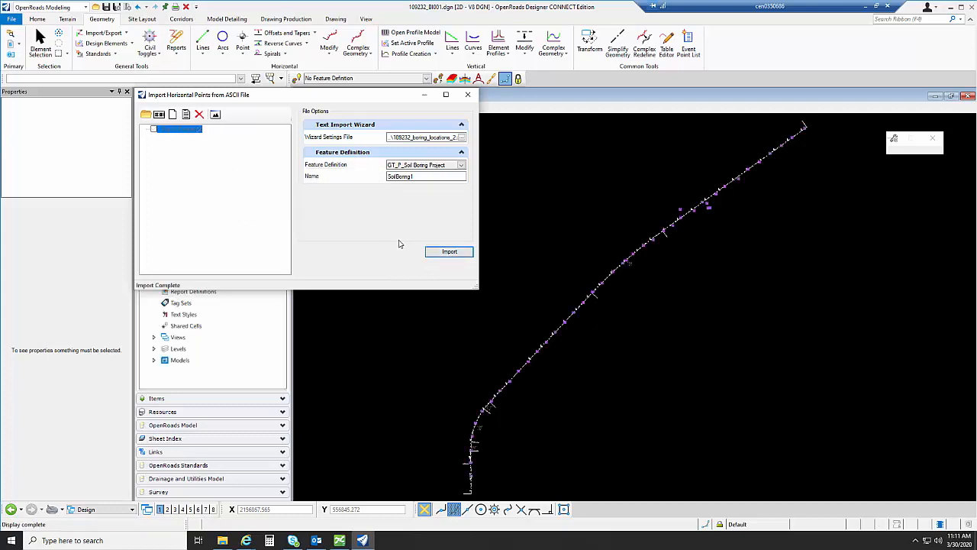
{"action": "left_click", "coordinate": [467, 94]}
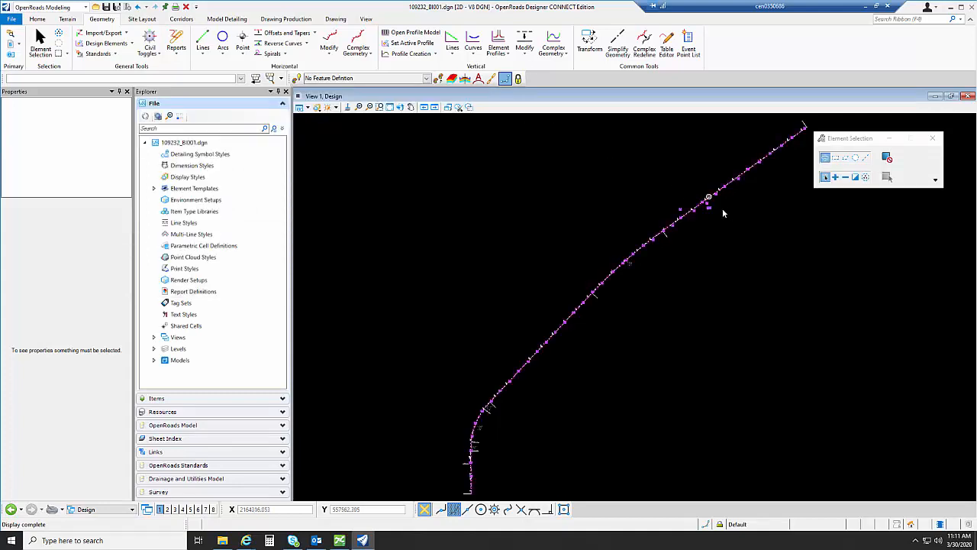
{"action": "scroll", "coordinate": [721, 212], "scroll_direction": "up", "scroll_amount": 4}
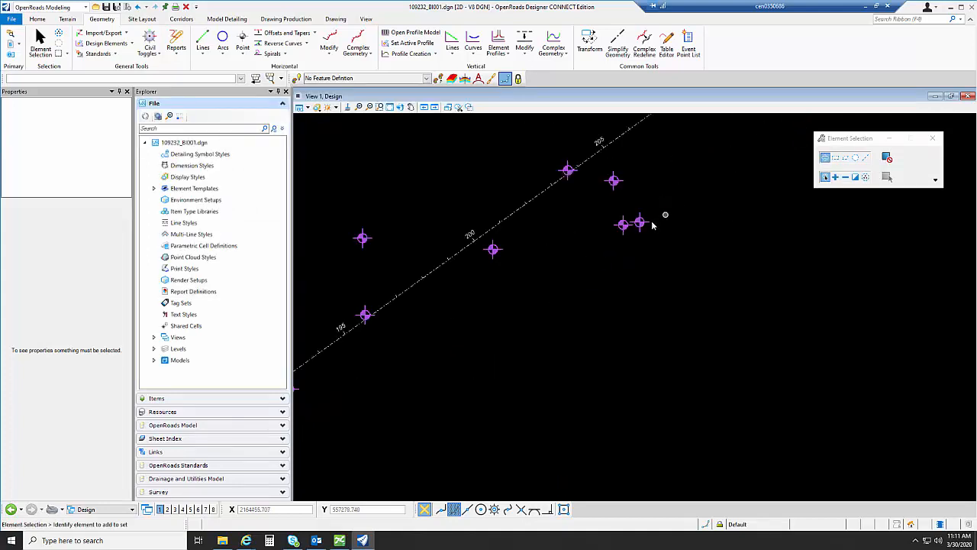
{"action": "left_click", "coordinate": [645, 223]}
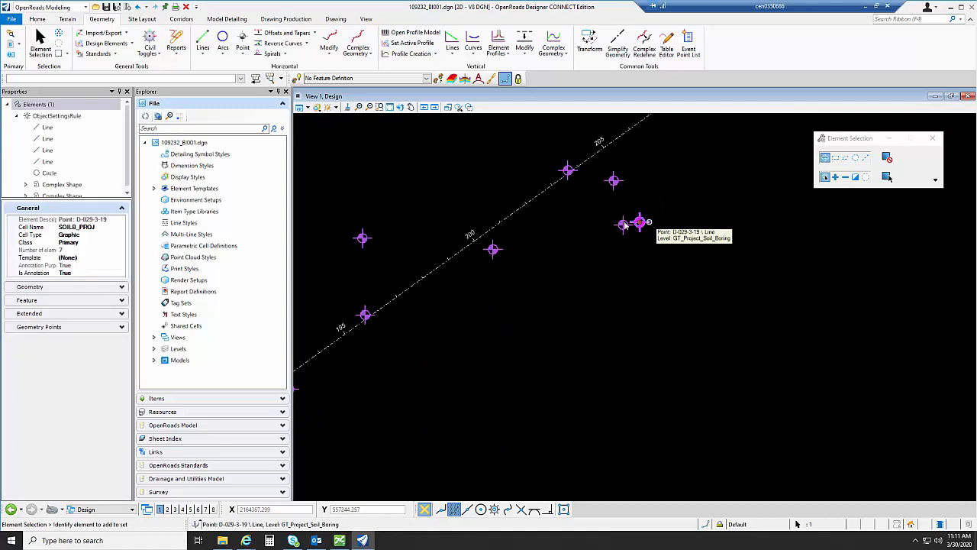
Step: Review the selected boring's feature definition and feature name in its properties, and clear the selection
{"action": "left_click", "coordinate": [59, 301]}
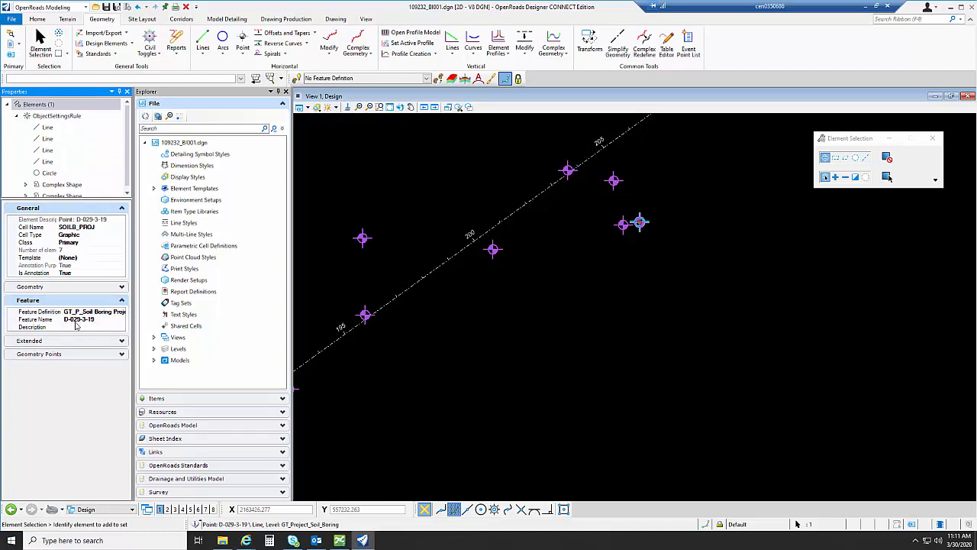
{"action": "left_click", "coordinate": [452, 328]}
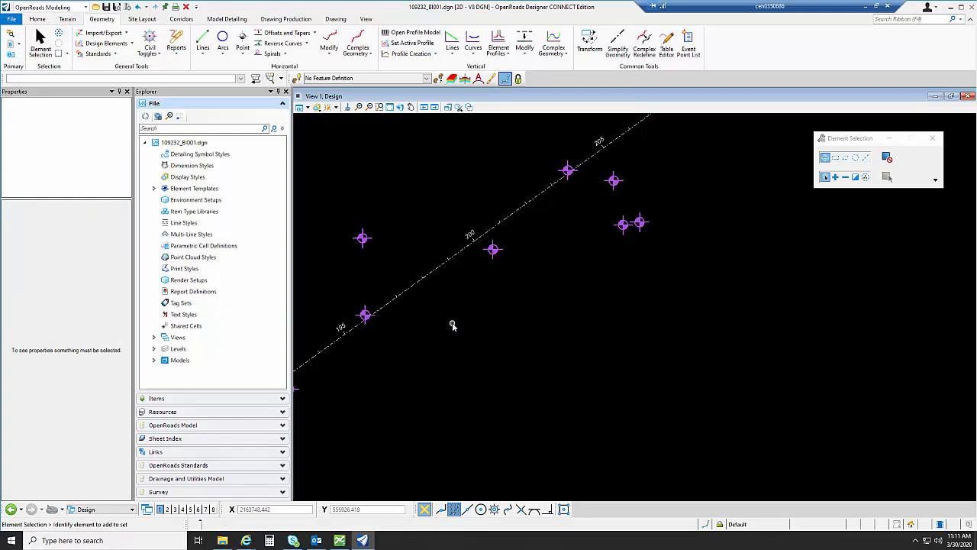
{"action": "scroll", "coordinate": [452, 326], "scroll_direction": "down", "scroll_amount": 4}
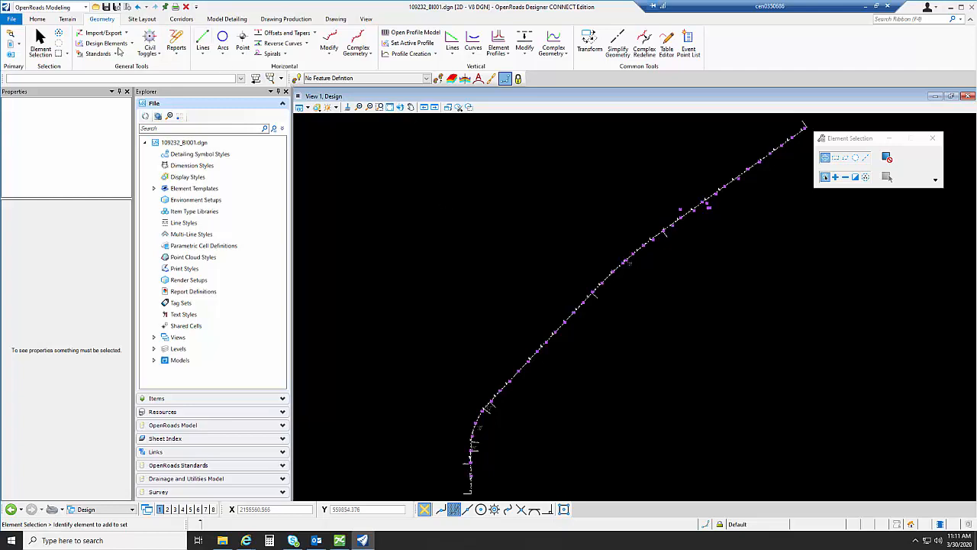
Step: Start a Point Feature Station Offset Elevation Report with the road alignment as the baseline element
{"action": "left_click", "coordinate": [46, 9]}
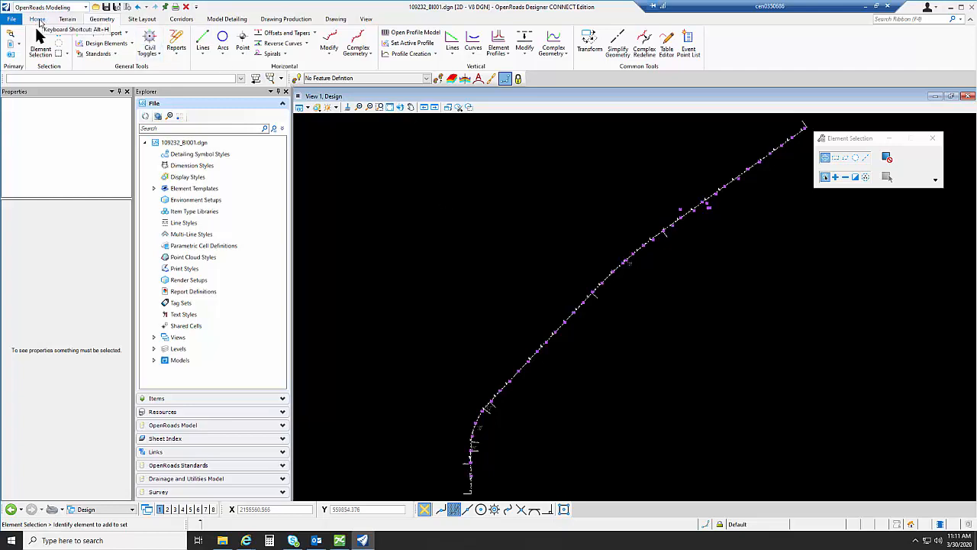
{"action": "left_click", "coordinate": [42, 29]}
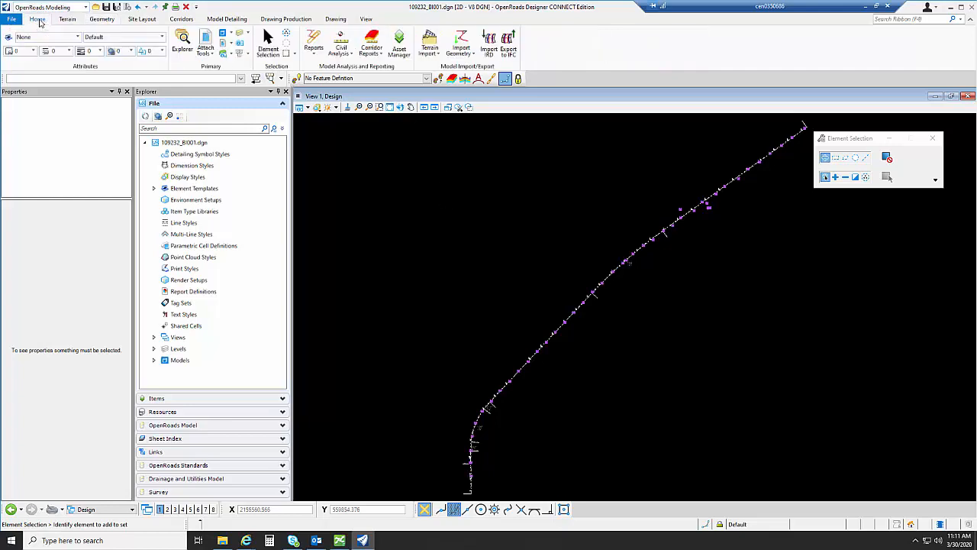
{"action": "left_click", "coordinate": [314, 47]}
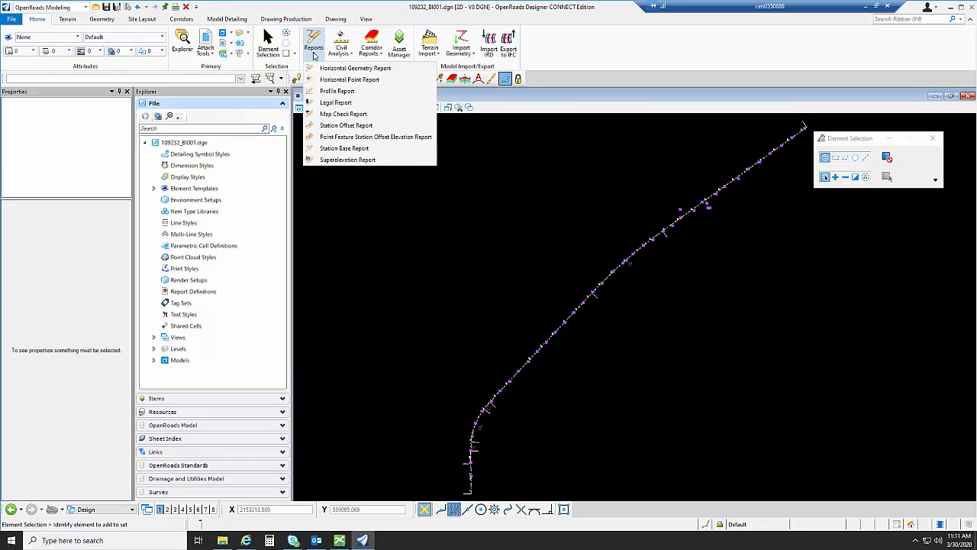
{"action": "left_click", "coordinate": [421, 137]}
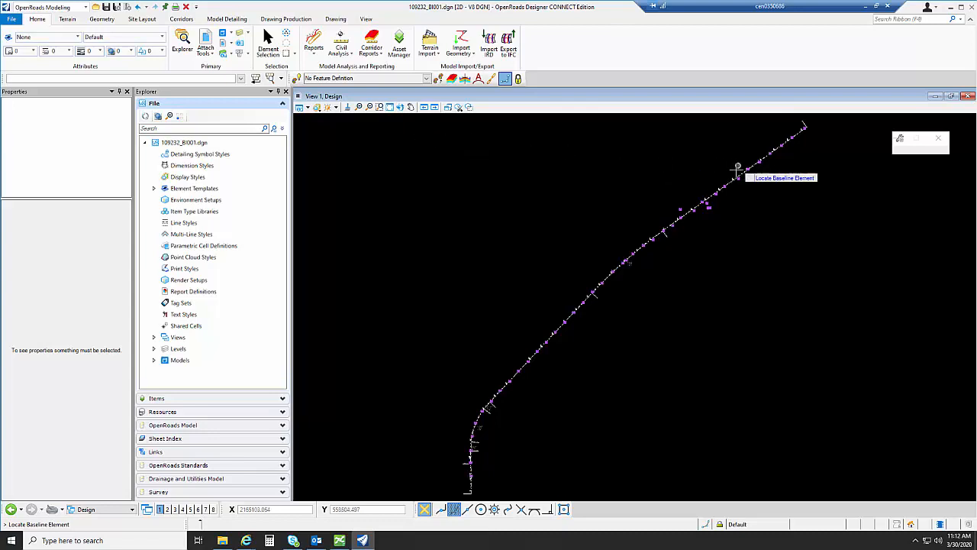
{"action": "scroll", "coordinate": [734, 181], "scroll_direction": "up", "scroll_amount": 3}
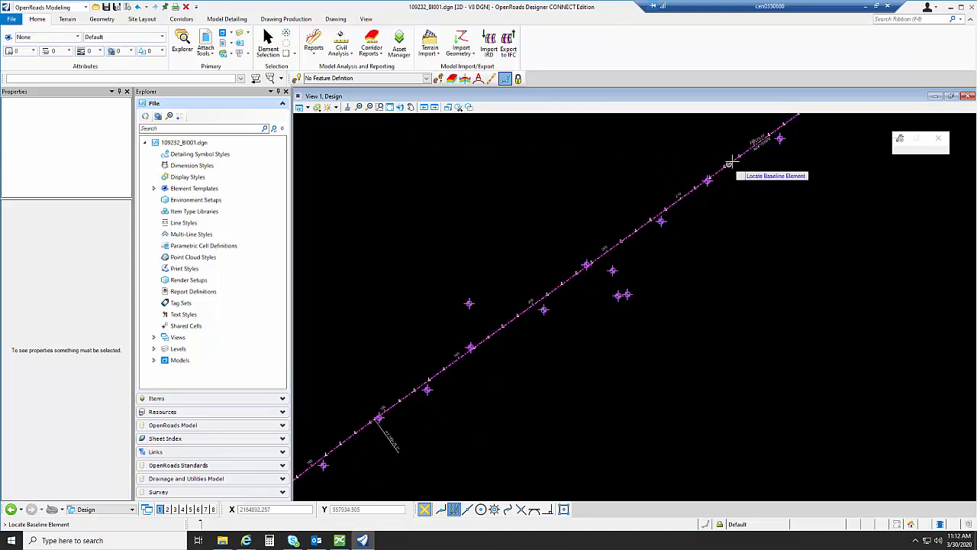
{"action": "left_click", "coordinate": [741, 180]}
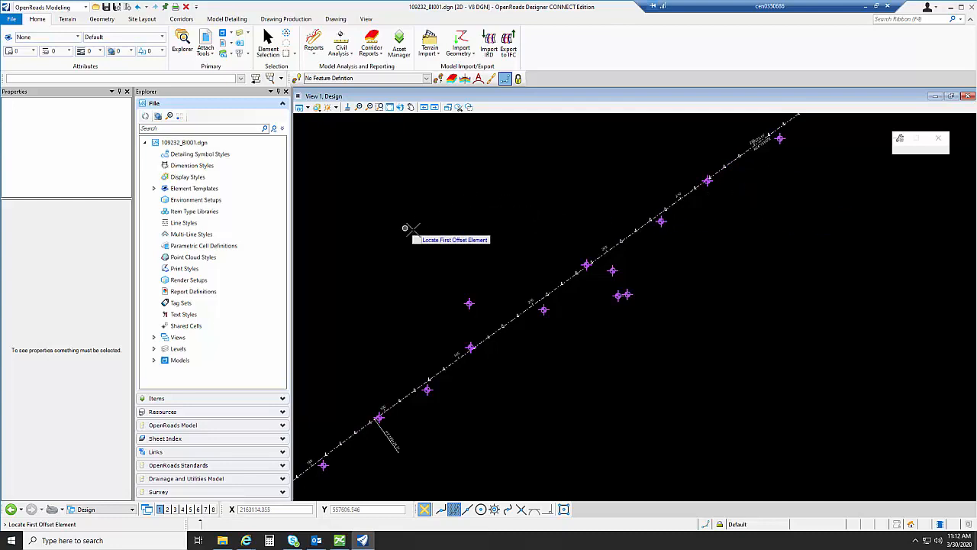
Step: Add four borings near stations 197 to 205 as offset elements, one northwest and three southeast of the alignment, and generate the report
{"action": "left_click", "coordinate": [468, 303]}
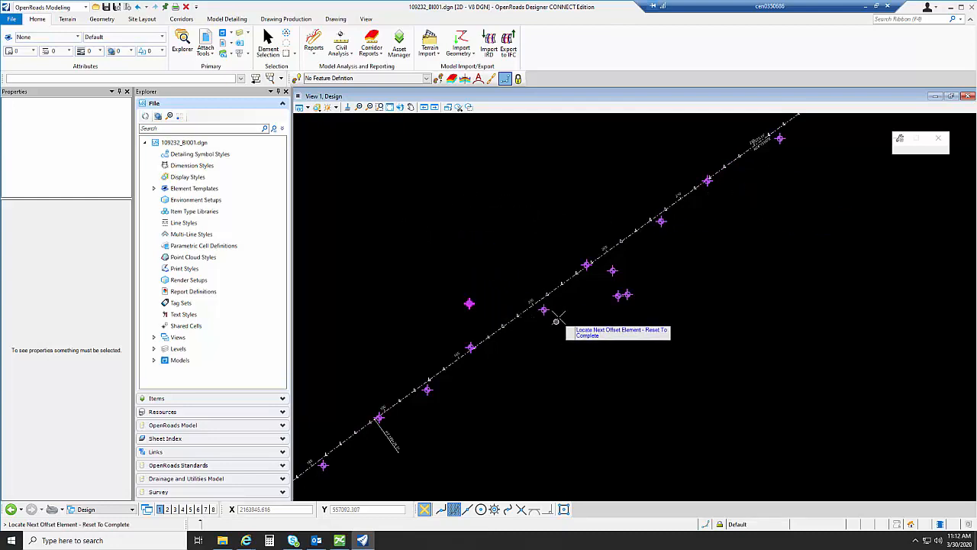
{"action": "left_click", "coordinate": [544, 310]}
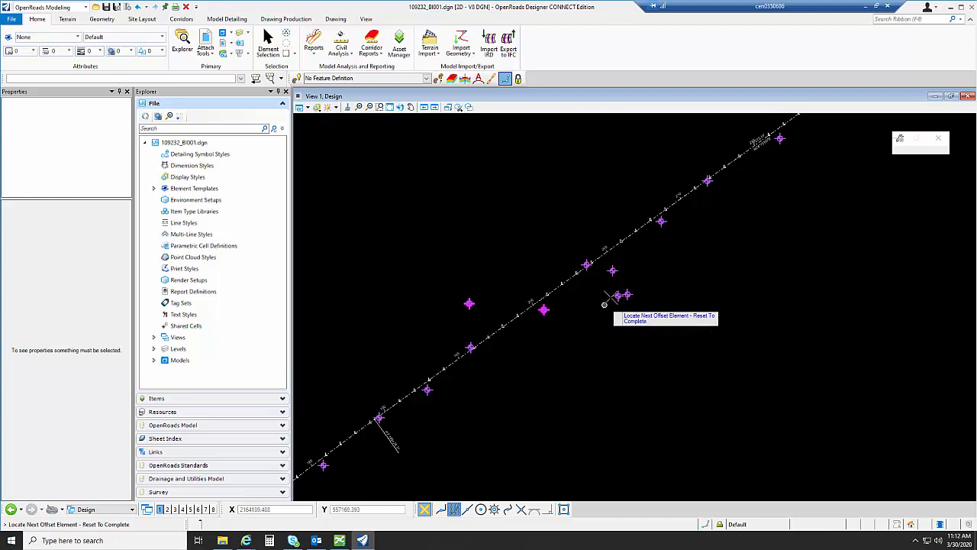
{"action": "left_click", "coordinate": [615, 296]}
{"action": "left_click", "coordinate": [612, 271]}
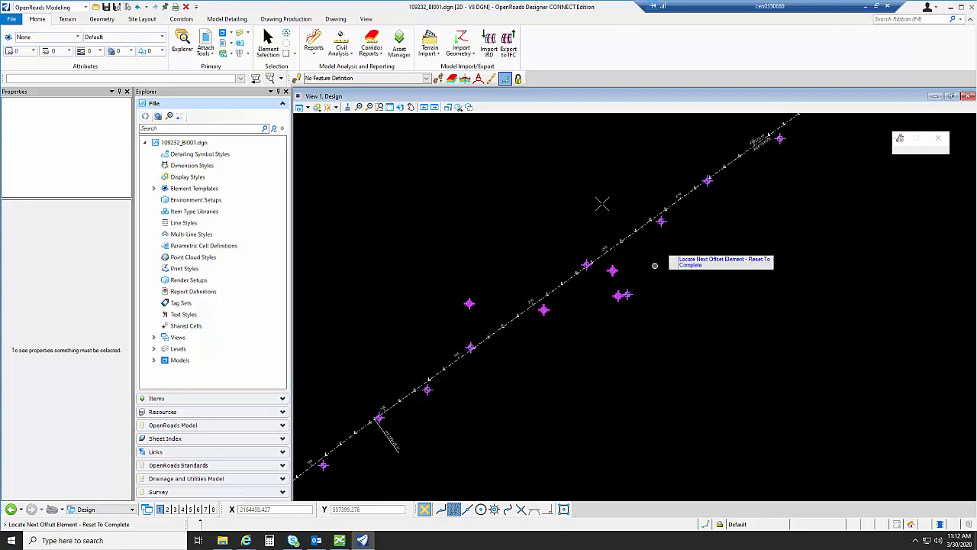
{"action": "right_click", "coordinate": [520, 161]}
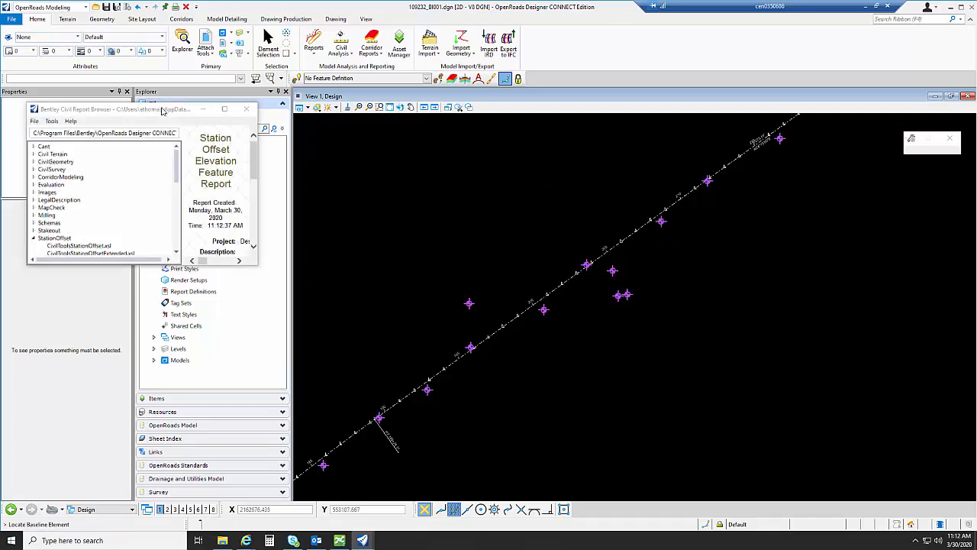
Step: Reposition and enlarge the report window to check the baseline alignment name and the borings' station and offset values
{"action": "left_click_drag", "start_coordinate": [162, 111], "coordinate": [295, 63]}
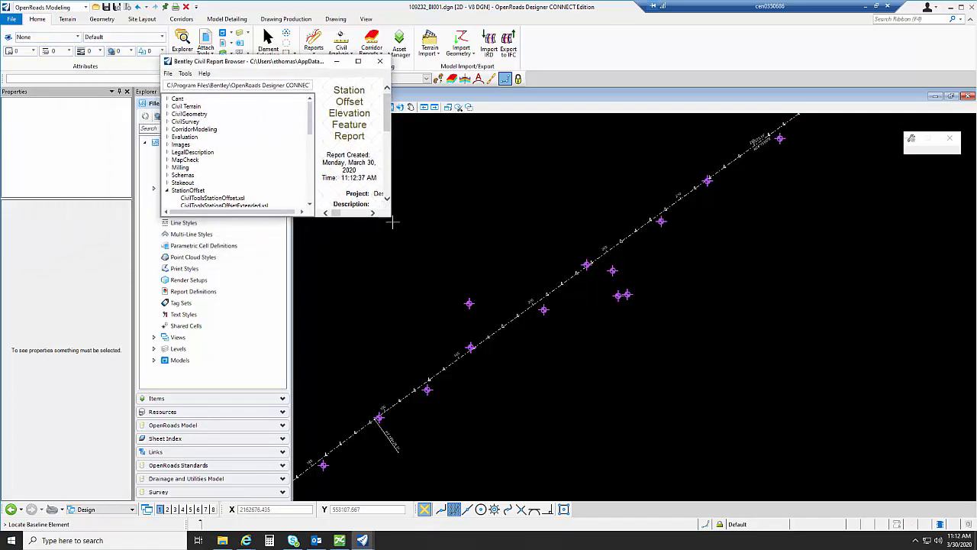
{"action": "left_click_drag", "start_coordinate": [392, 222], "coordinate": [754, 358]}
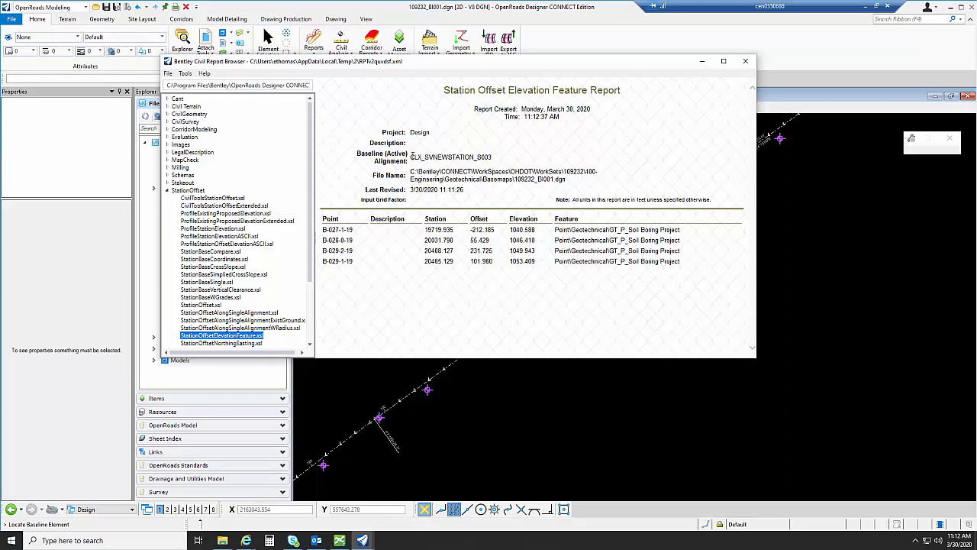
{"action": "left_click_drag", "start_coordinate": [413, 157], "coordinate": [500, 158]}
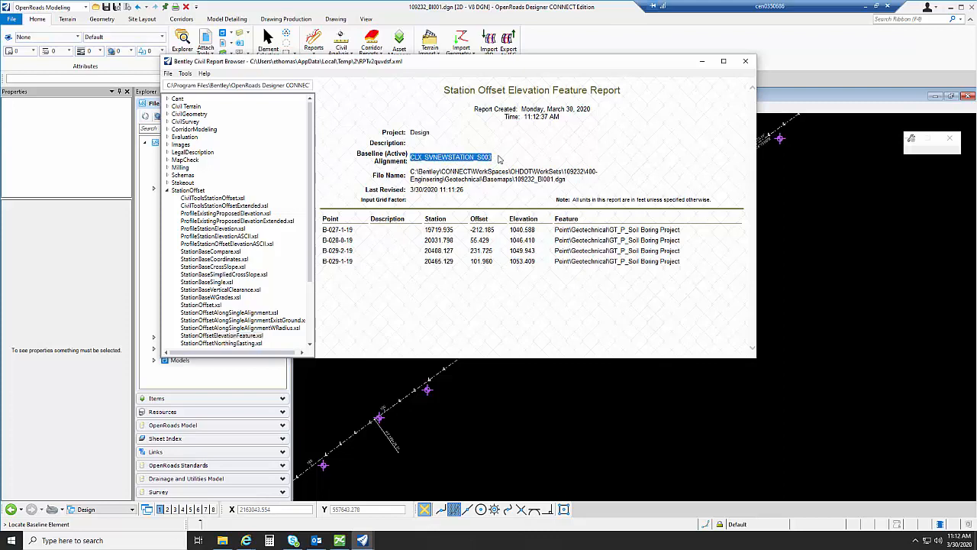
{"action": "left_click", "coordinate": [500, 159]}
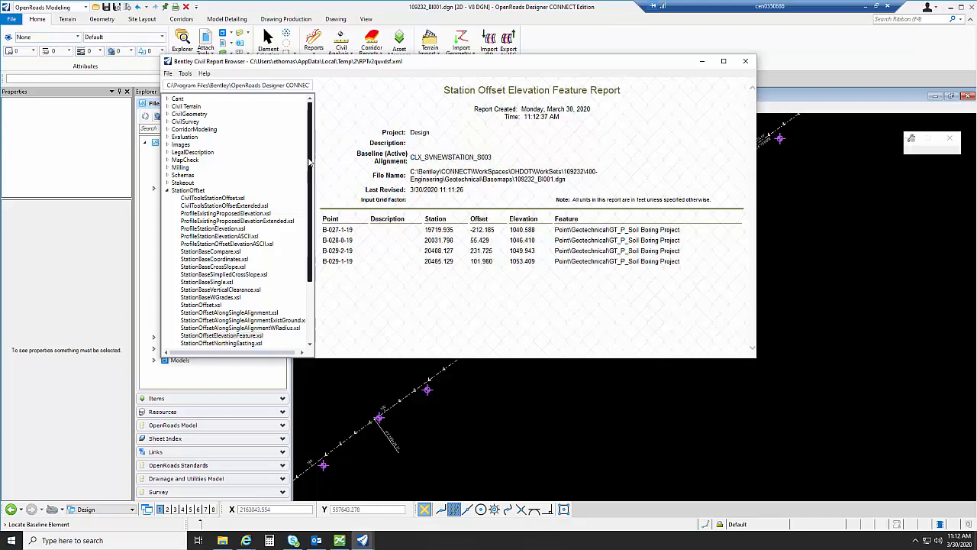
Step: View the report in the StationOffsetNorthingEasting.xsl and StationOffsetNorthingEastingElevationFeature.xsl formats, and close the report window
{"action": "scroll", "coordinate": [305, 183], "scroll_direction": "down", "scroll_amount": 1}
{"action": "scroll", "coordinate": [305, 183], "scroll_direction": "down", "scroll_amount": 3}
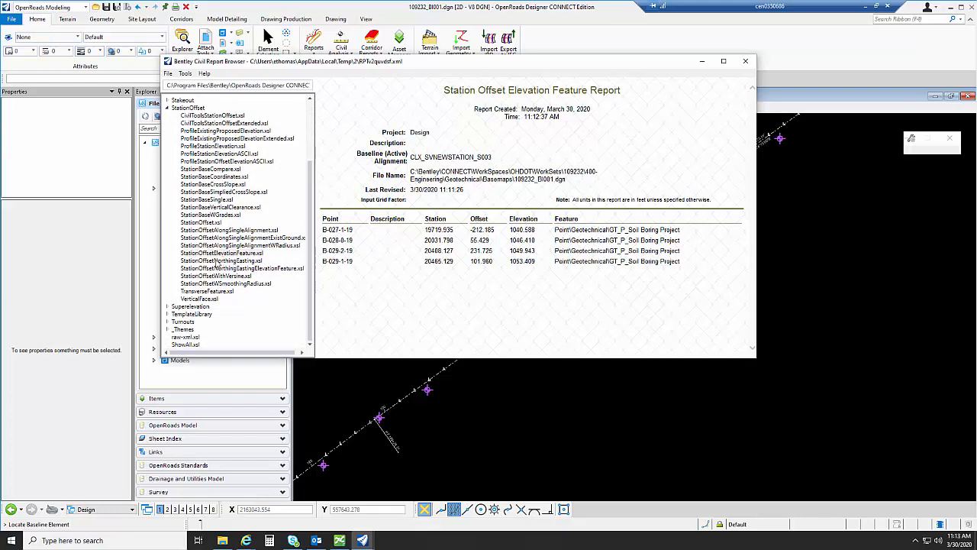
{"action": "left_click", "coordinate": [216, 261]}
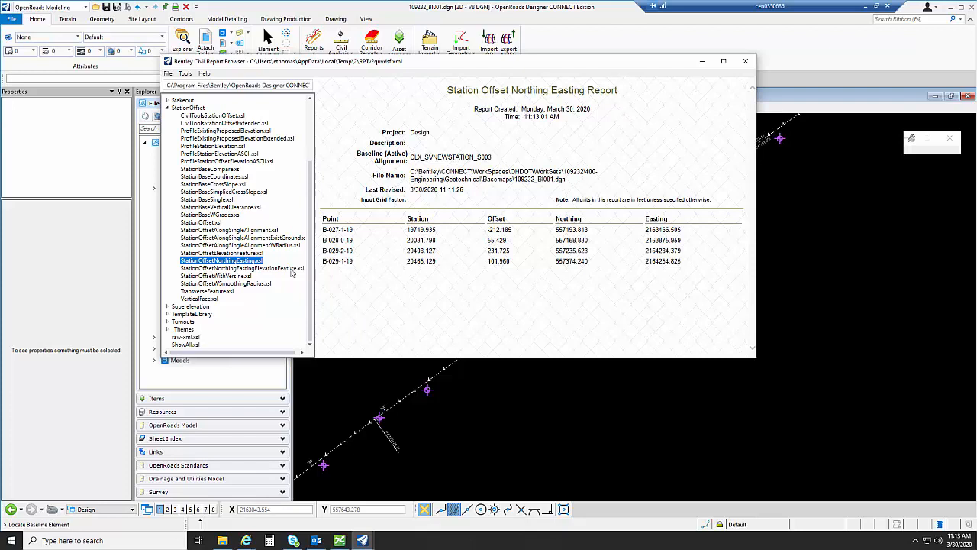
{"action": "left_click", "coordinate": [271, 268]}
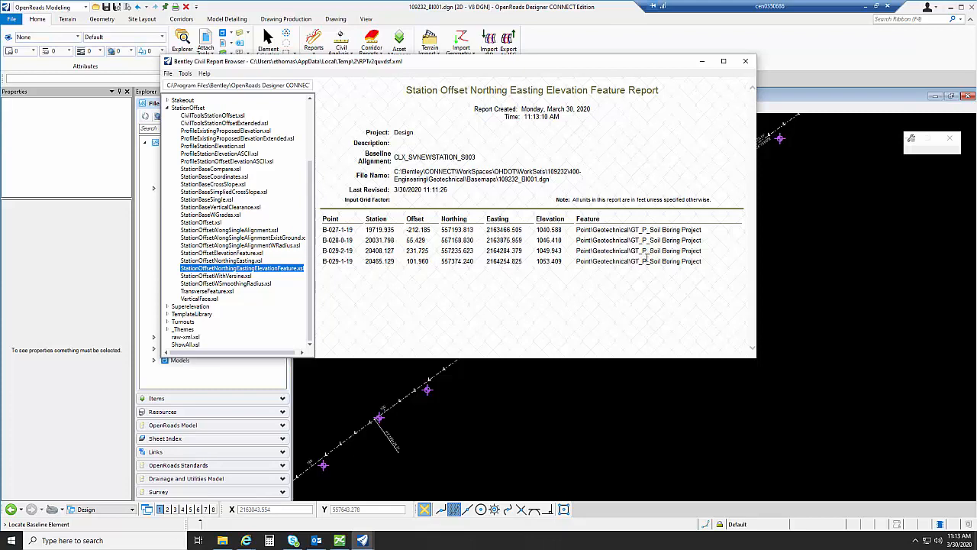
{"action": "left_click", "coordinate": [745, 61]}
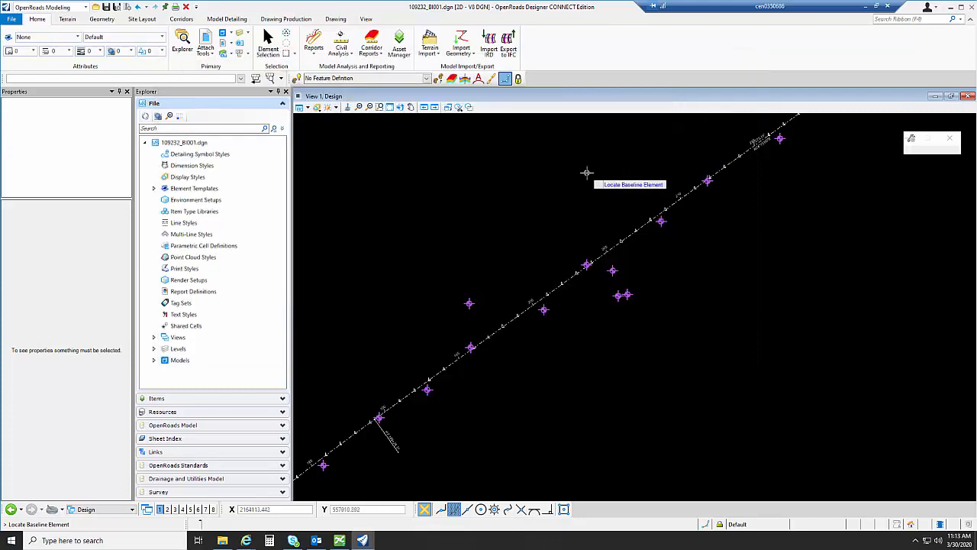
Step: Select all soil borings in the drawing by their level, GT_Project_Soil_Boring
{"action": "left_click", "coordinate": [268, 44]}
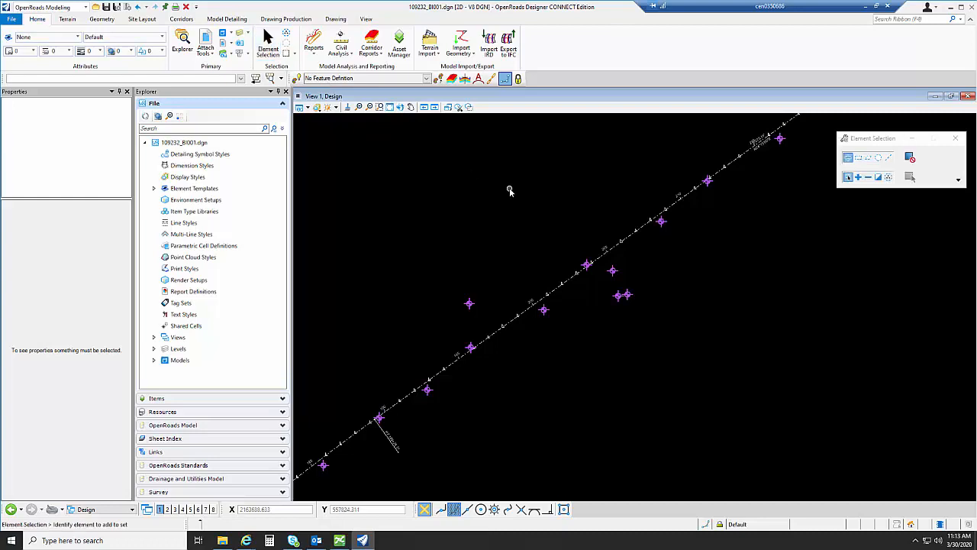
{"action": "left_click", "coordinate": [958, 180]}
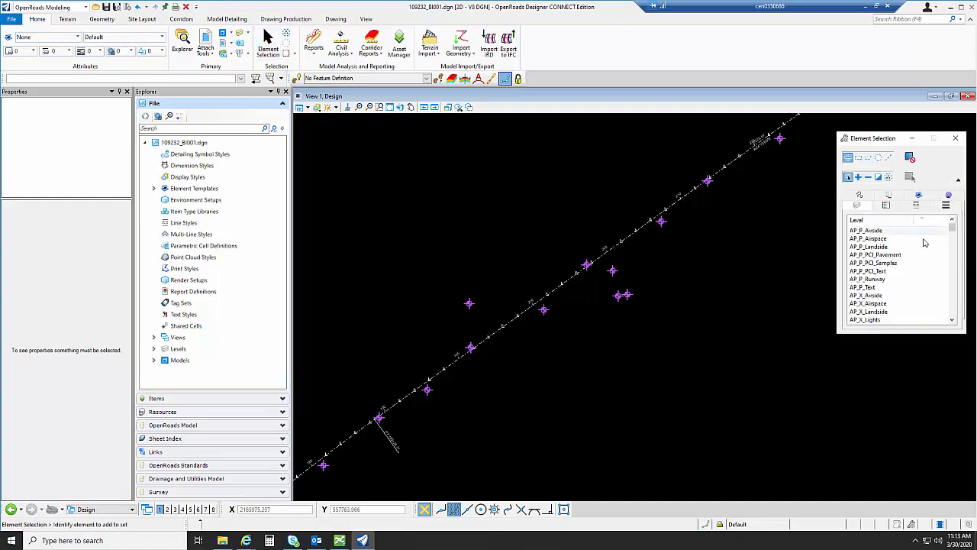
{"action": "left_click_drag", "start_coordinate": [952, 228], "coordinate": [955, 260]}
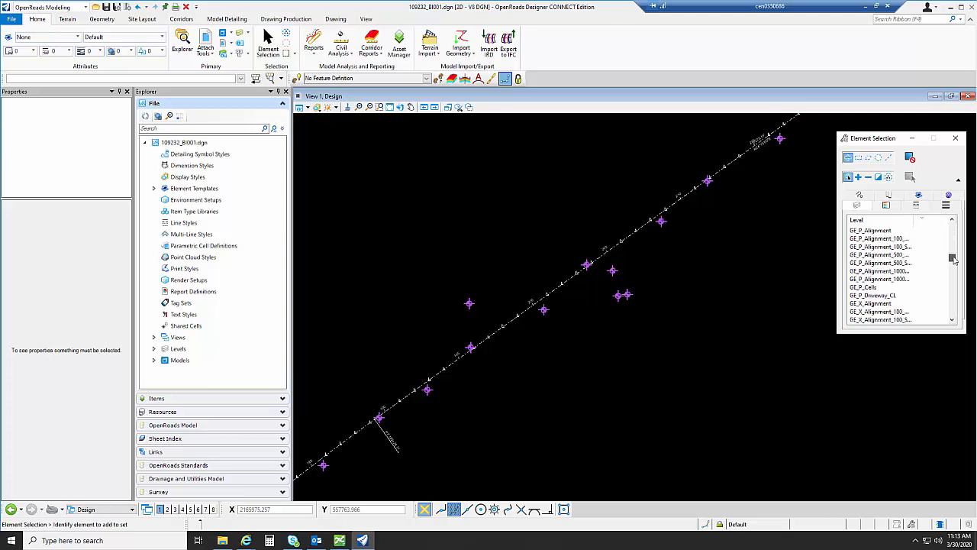
{"action": "scroll", "coordinate": [920, 264], "scroll_direction": "up", "scroll_amount": 2}
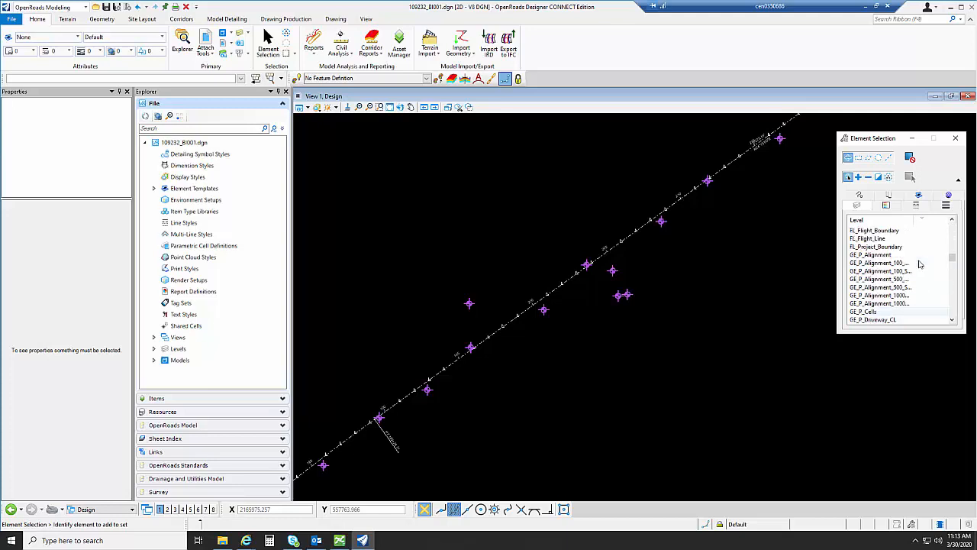
{"action": "scroll", "coordinate": [920, 264], "scroll_direction": "up", "scroll_amount": 1}
{"action": "scroll", "coordinate": [920, 264], "scroll_direction": "down", "scroll_amount": 5}
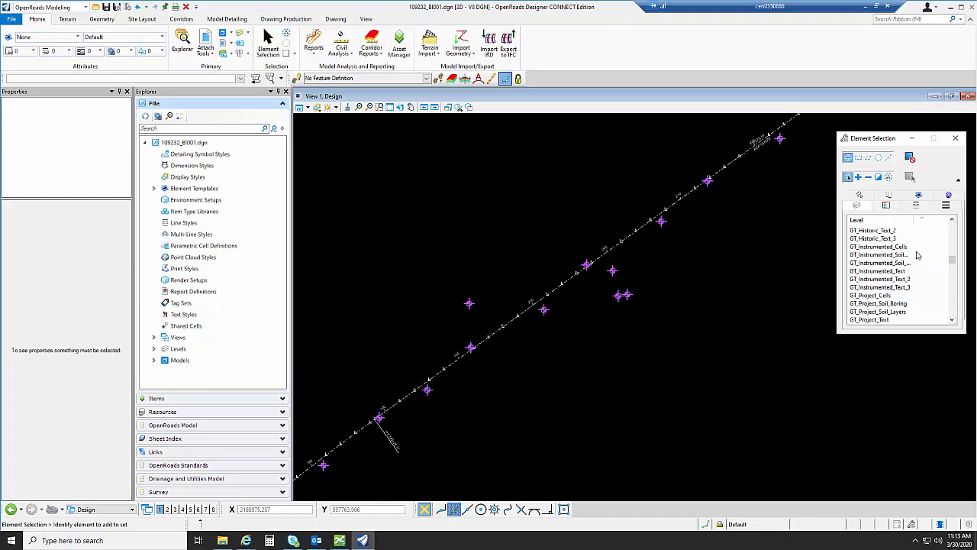
{"action": "scroll", "coordinate": [928, 252], "scroll_direction": "down", "scroll_amount": 1}
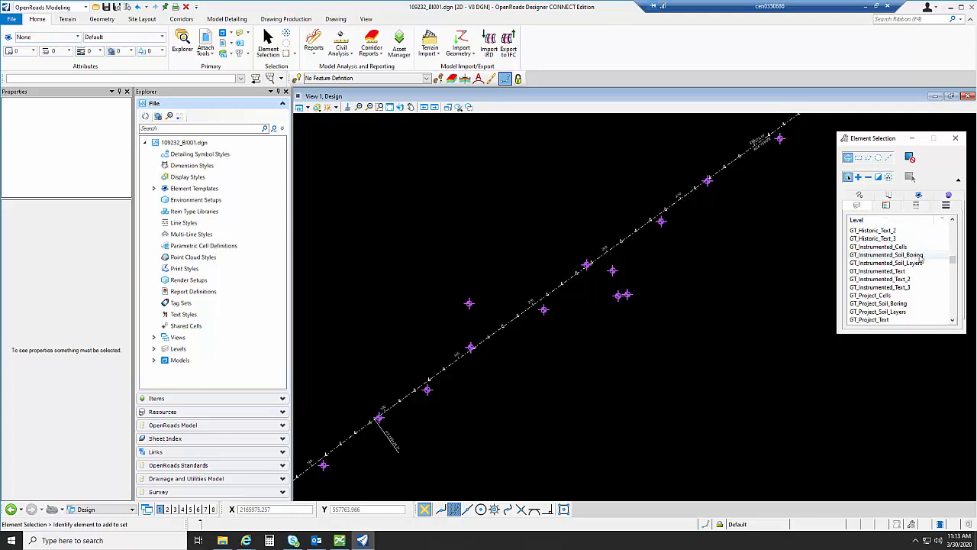
{"action": "scroll", "coordinate": [922, 260], "scroll_direction": "down", "scroll_amount": 1}
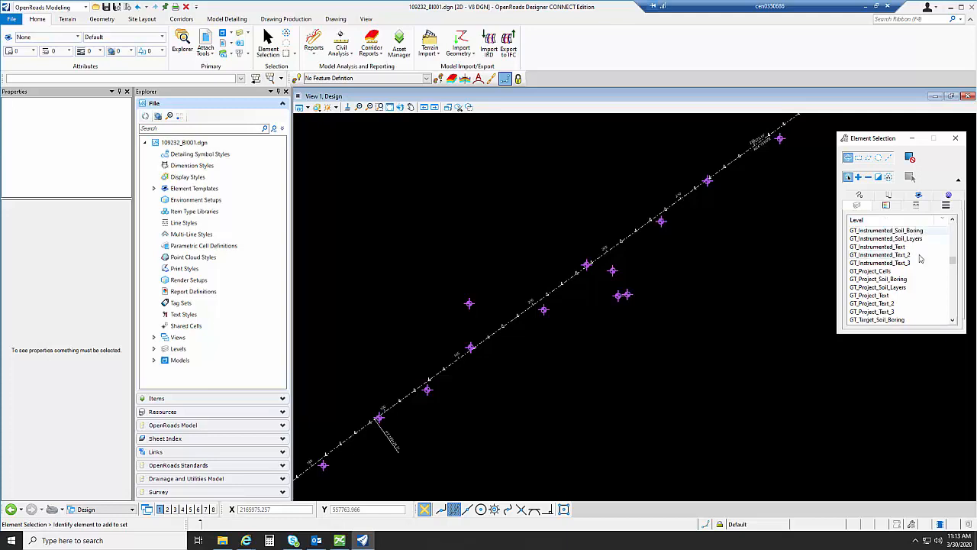
{"action": "left_click", "coordinate": [899, 279]}
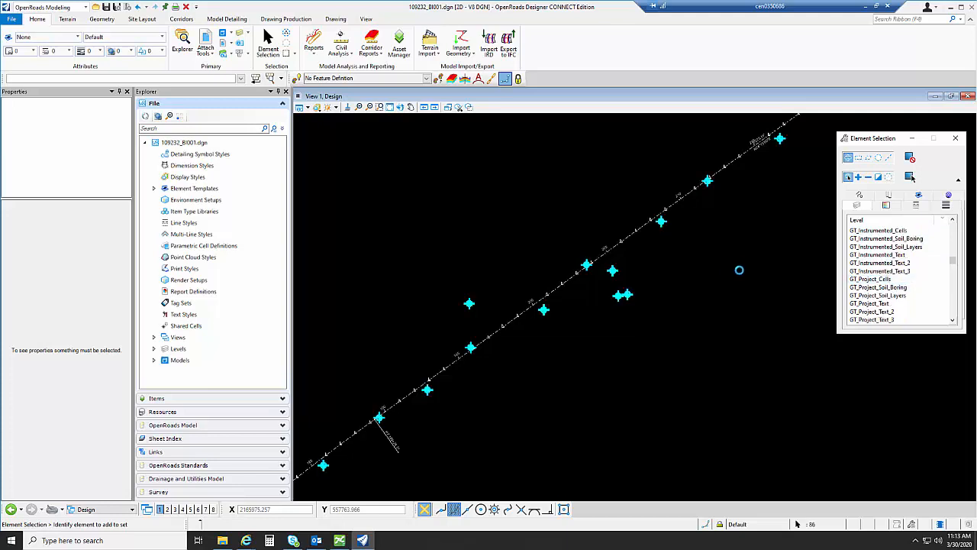
{"action": "mouse_move", "coordinate": [662, 226]}
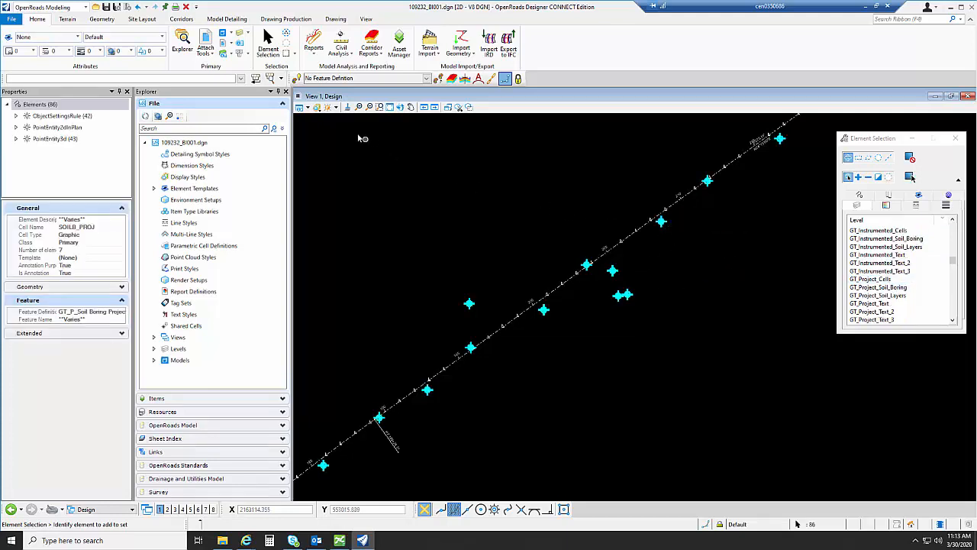
Step: Generate a Point Feature Station Offset Elevation Report for the selected borings against the alignment, in the StationOffsetNorthingEastingElevationFeature.xsl format
{"action": "left_click", "coordinate": [318, 57]}
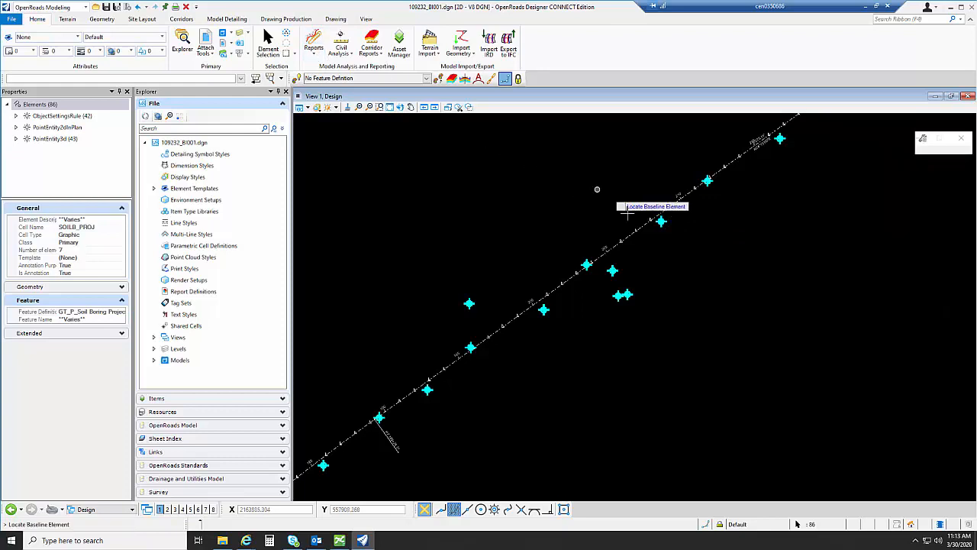
{"action": "left_click", "coordinate": [634, 237]}
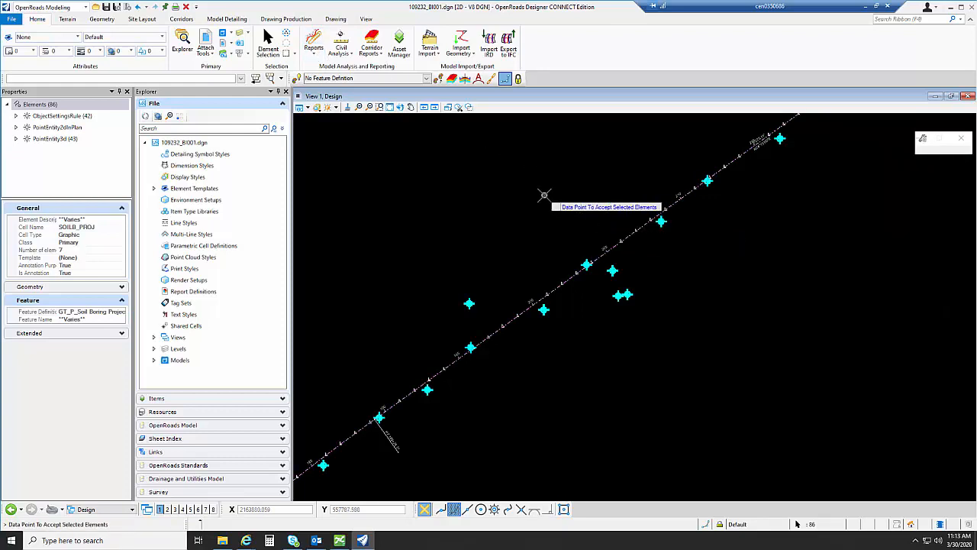
{"action": "left_click", "coordinate": [543, 196]}
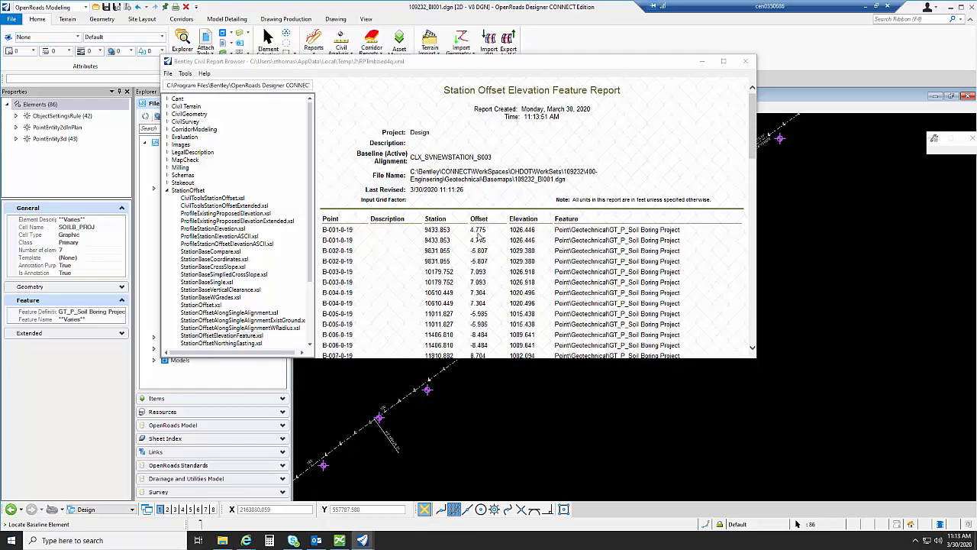
{"action": "left_click_drag", "start_coordinate": [309, 147], "coordinate": [310, 175]}
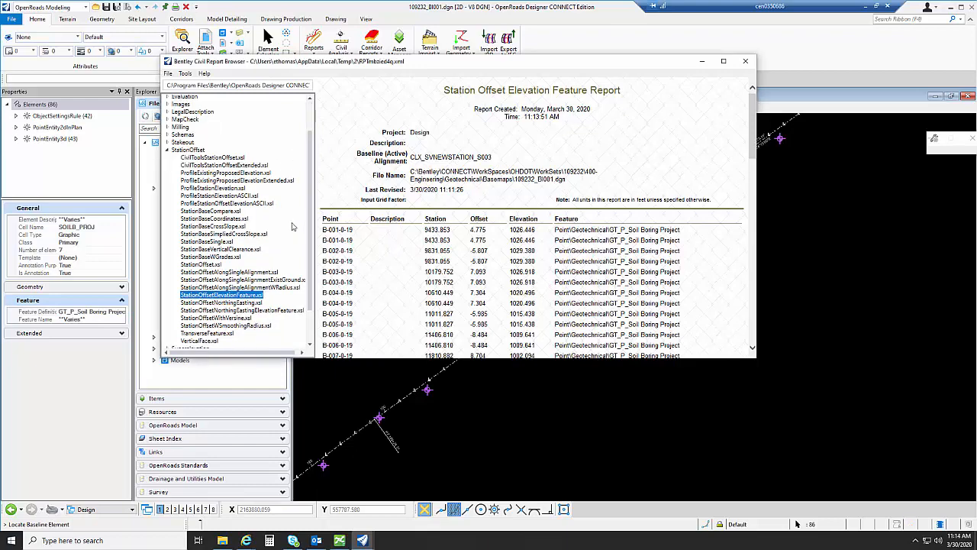
{"action": "left_click", "coordinate": [272, 311]}
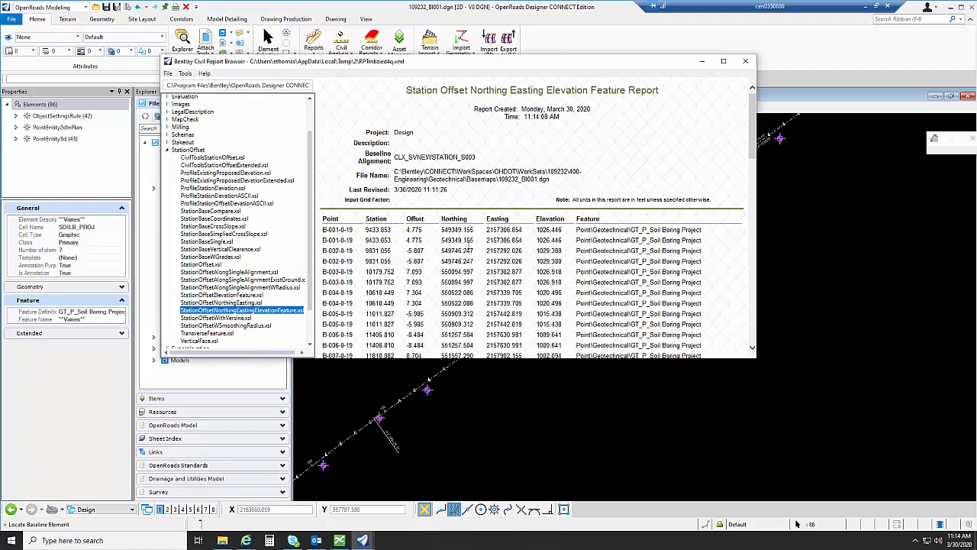
Step: Set the report's Northing/Easting/Elevation and Station precision to 0.12, and change the station format to one with a plus sign before the last two whole digits
{"action": "left_click", "coordinate": [185, 73]}
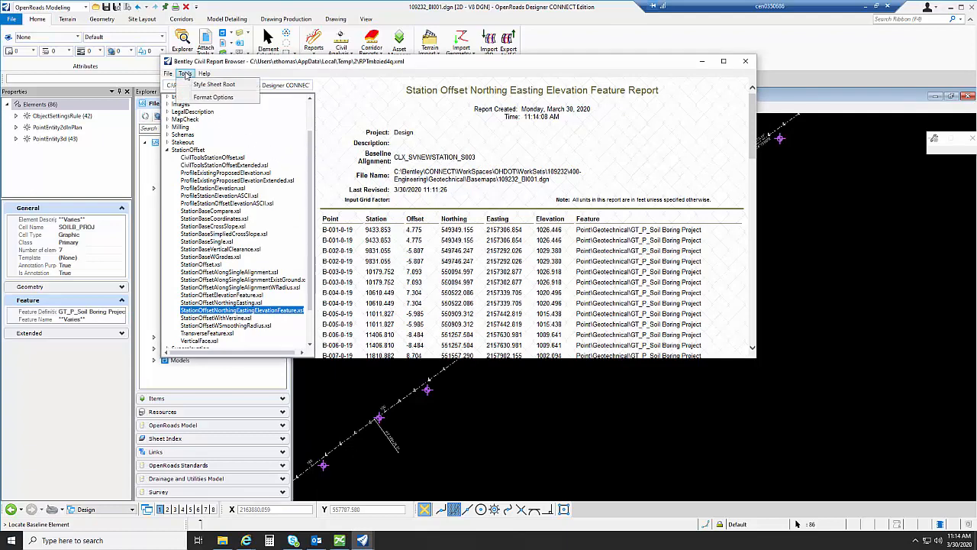
{"action": "left_click", "coordinate": [213, 97]}
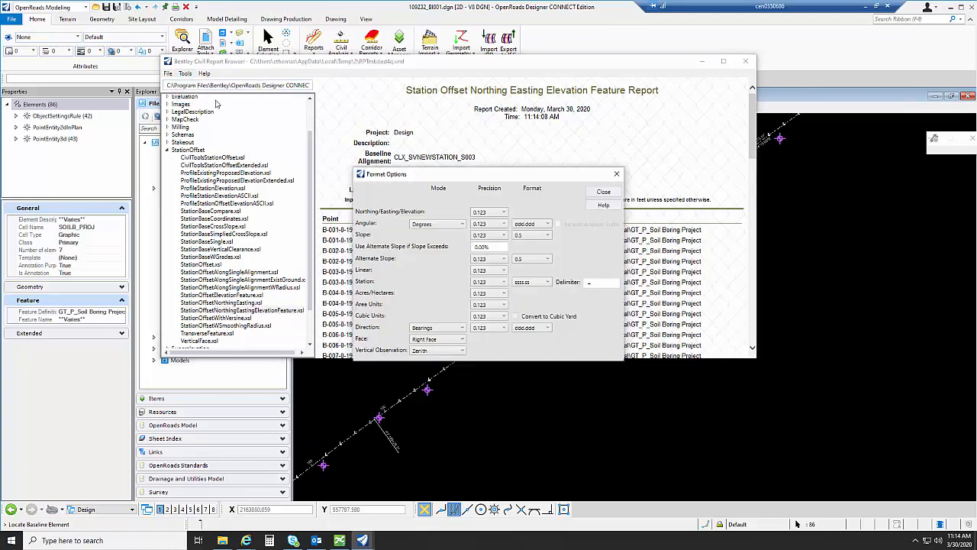
{"action": "left_click", "coordinate": [501, 213]}
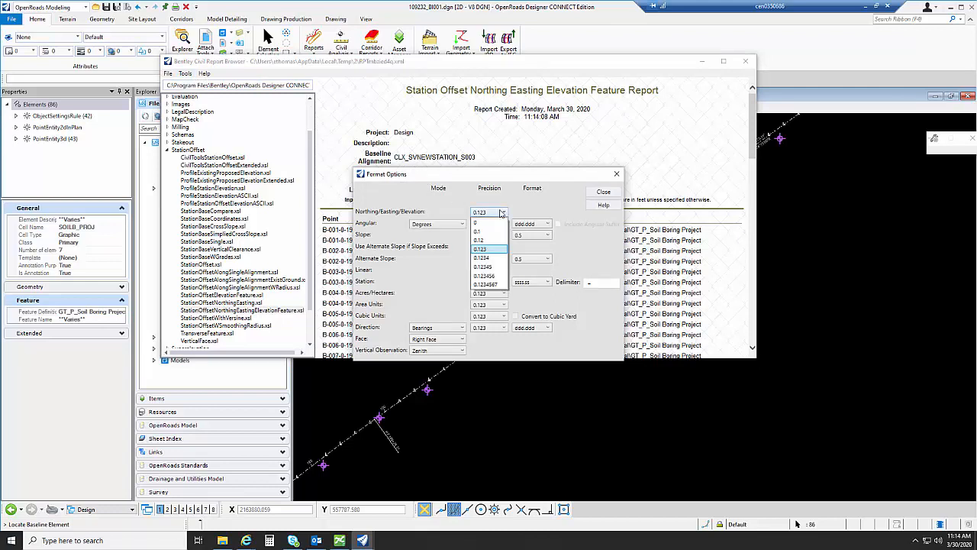
{"action": "left_click", "coordinate": [491, 241]}
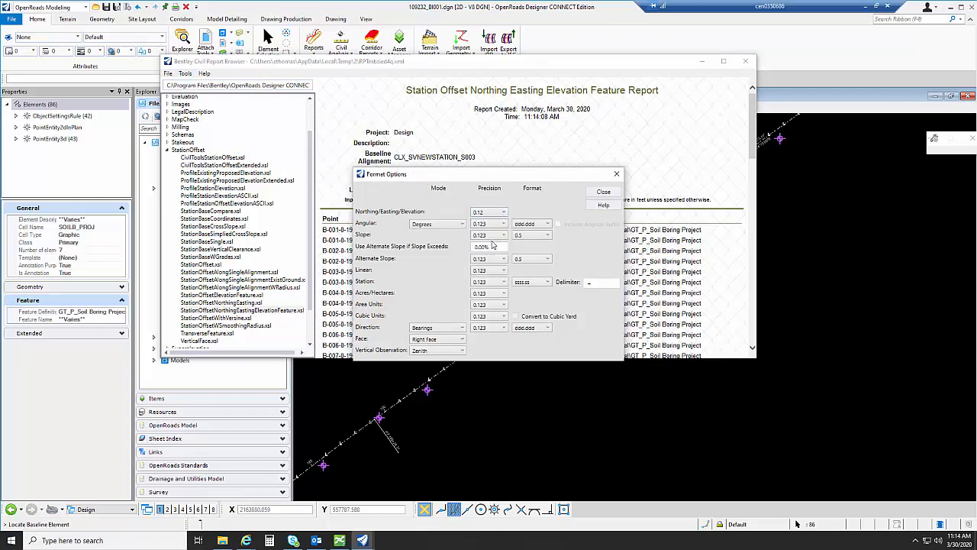
{"action": "left_click", "coordinate": [481, 282]}
{"action": "left_click", "coordinate": [479, 309]}
{"action": "left_click", "coordinate": [539, 286]}
{"action": "left_click", "coordinate": [534, 301]}
{"action": "left_click", "coordinate": [604, 192]}
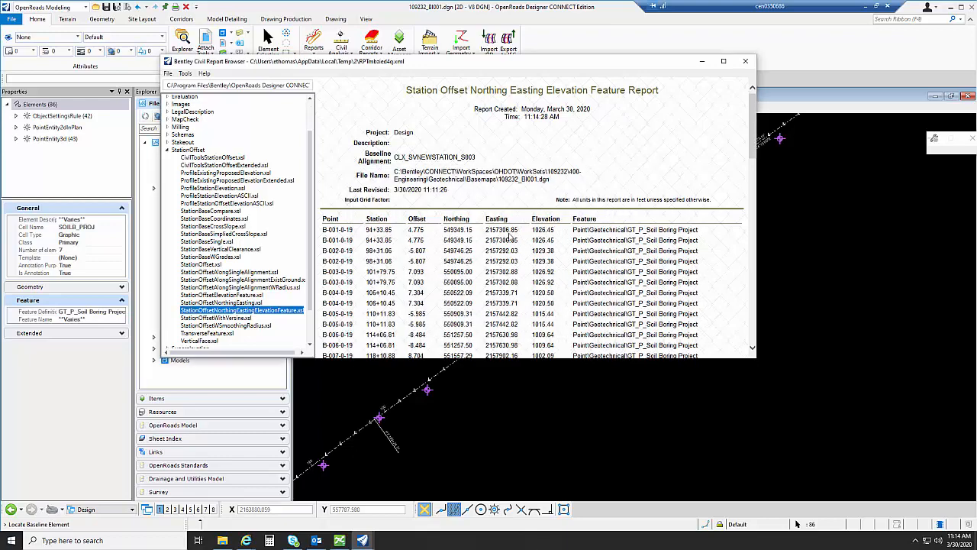
Step: Check the file types available for saving the report, and leave the Save As dialog without saving
{"action": "left_click", "coordinate": [167, 73]}
{"action": "left_click", "coordinate": [188, 94]}
{"action": "left_click", "coordinate": [290, 290]}
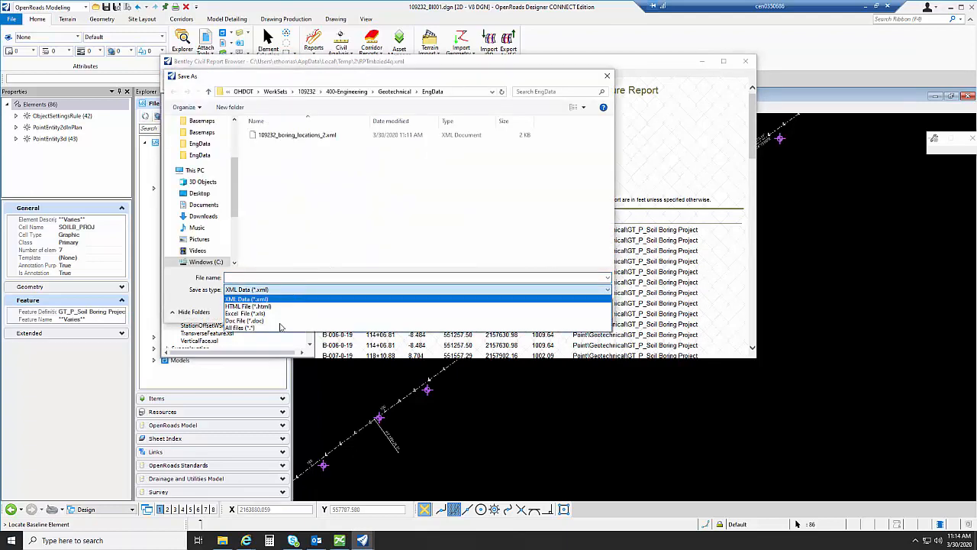
{"action": "left_click", "coordinate": [185, 287]}
{"action": "left_click", "coordinate": [585, 310]}
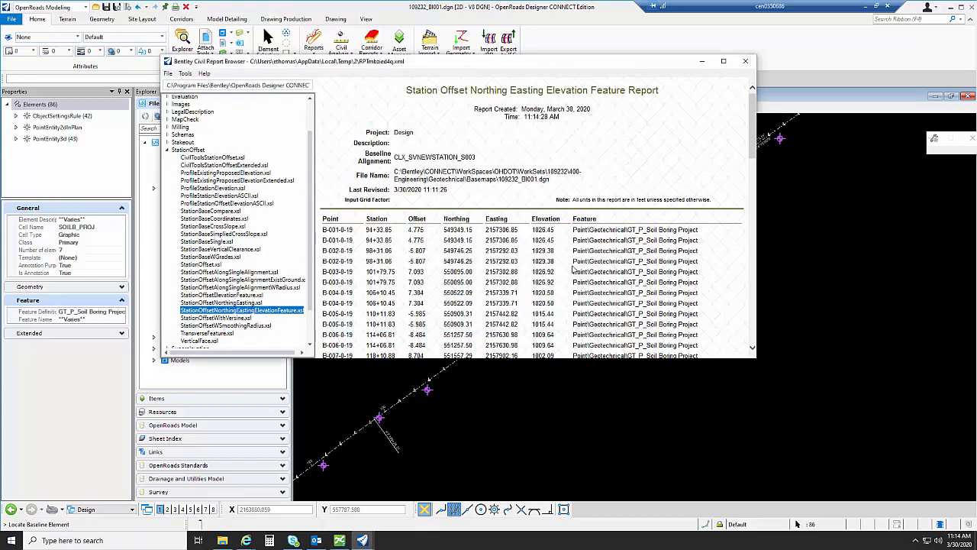